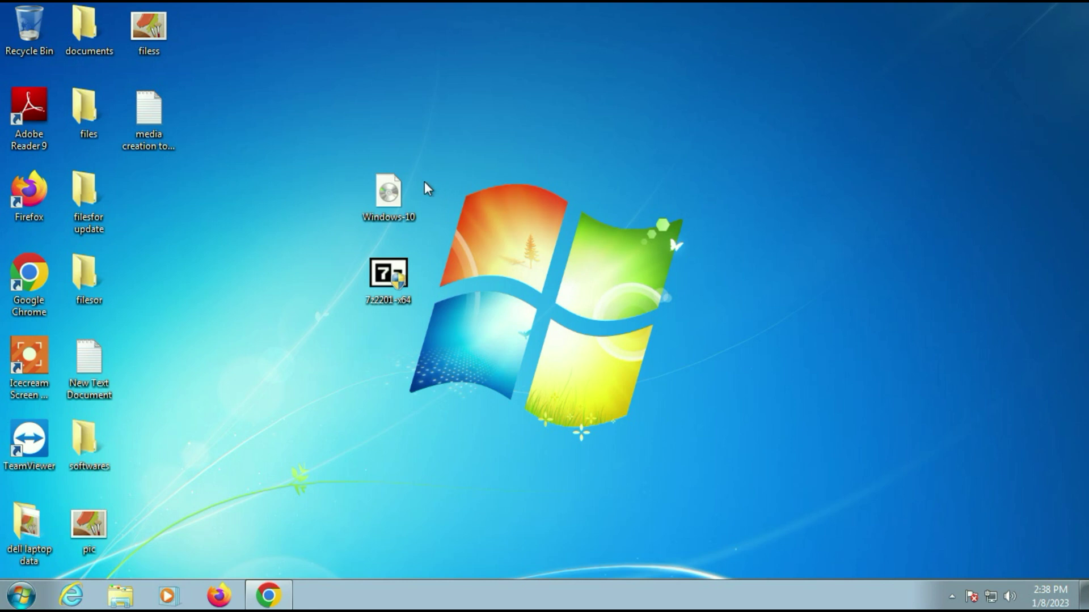
pyautogui.click(397, 198)
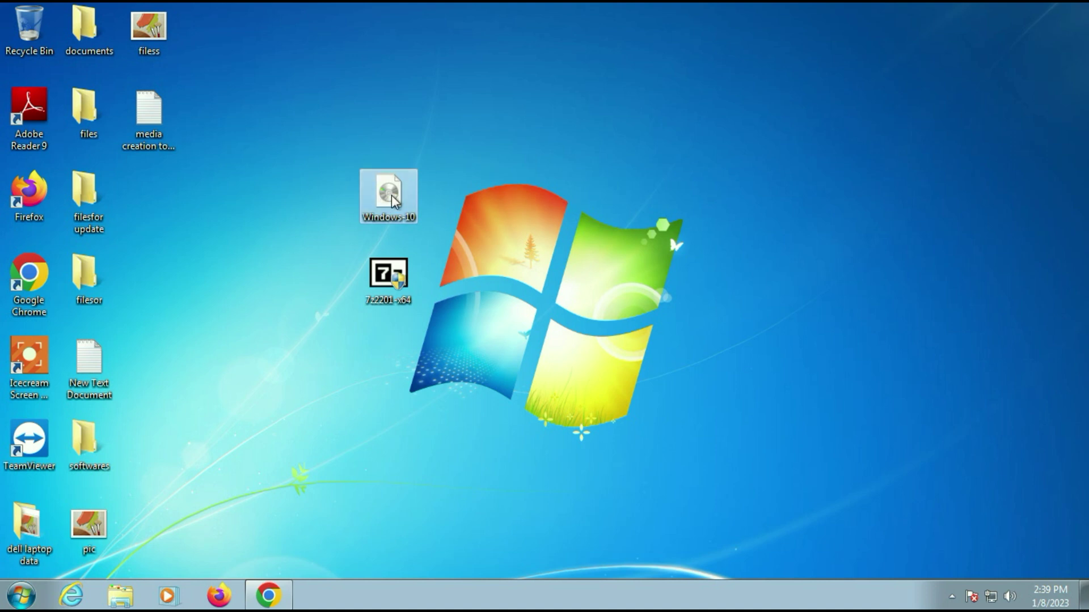
pyautogui.moveTo(393, 201)
pyautogui.click(393, 281)
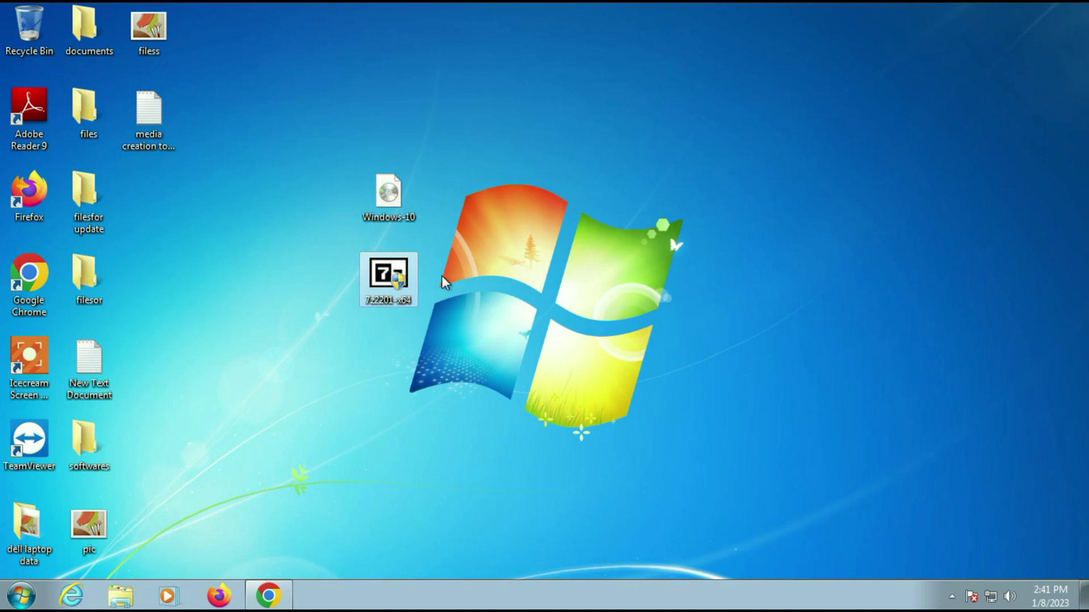
# Switch to Chrome and open the official 7-Zip website from the search results.
pyautogui.moveTo(402, 283)
pyautogui.click(270, 596)
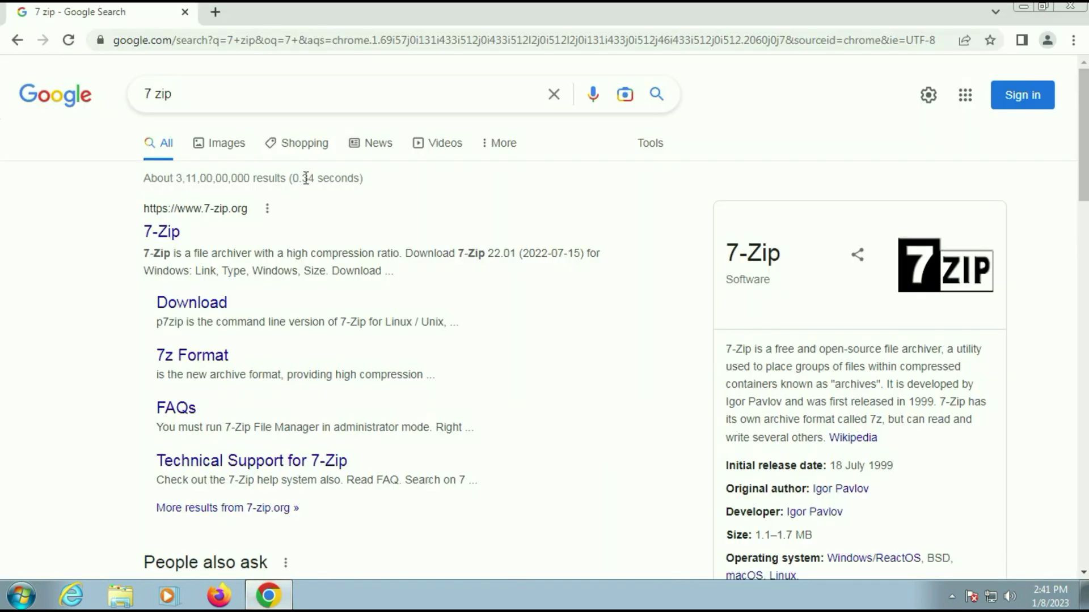
pyautogui.tripleClick(192, 95)
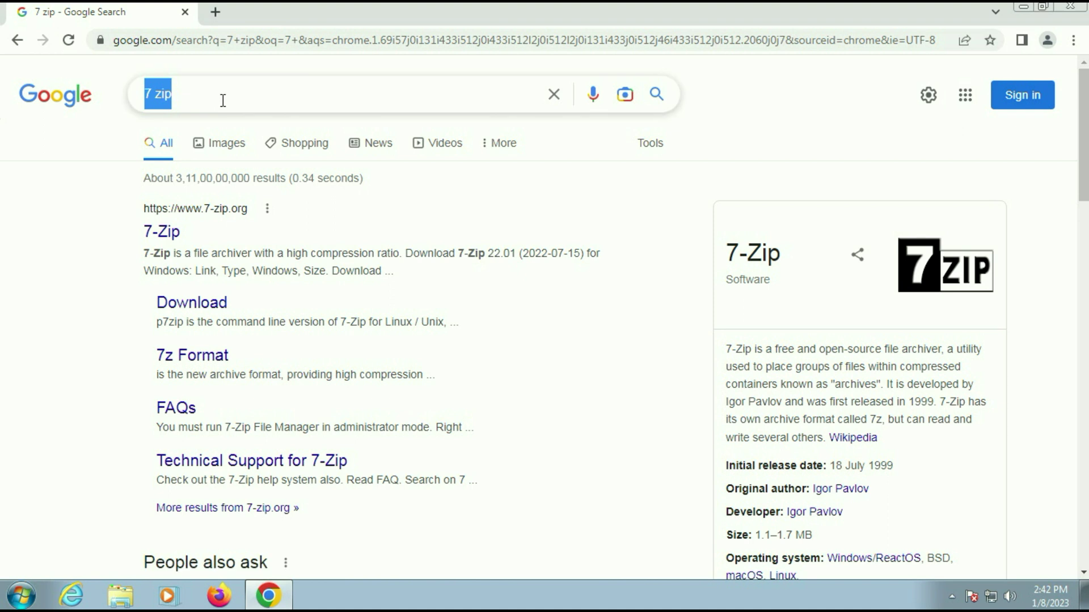
pyautogui.click(222, 100)
pyautogui.click(35, 246)
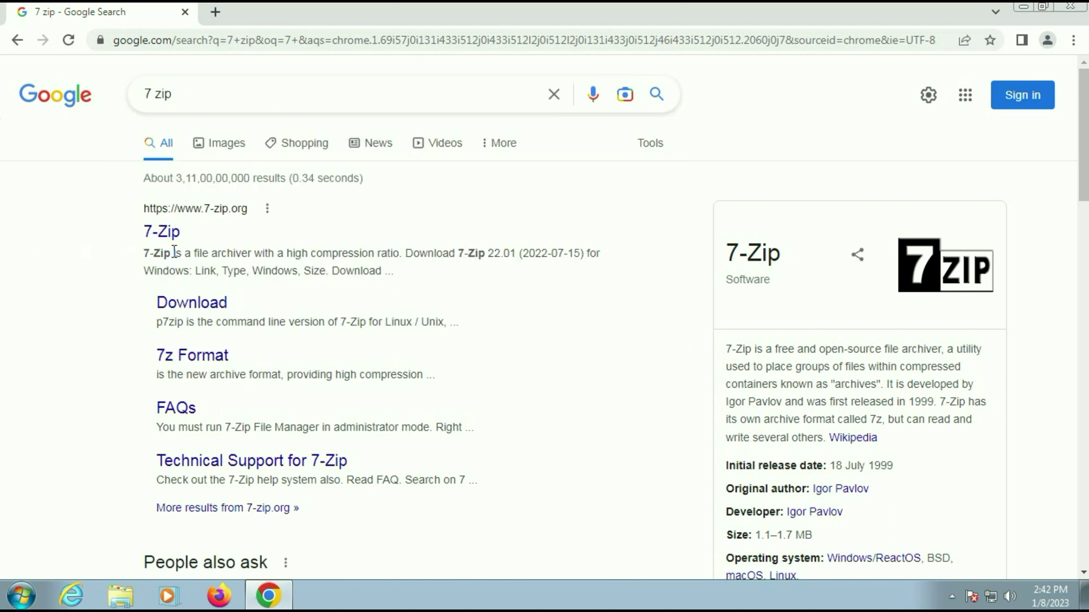
pyautogui.click(159, 230)
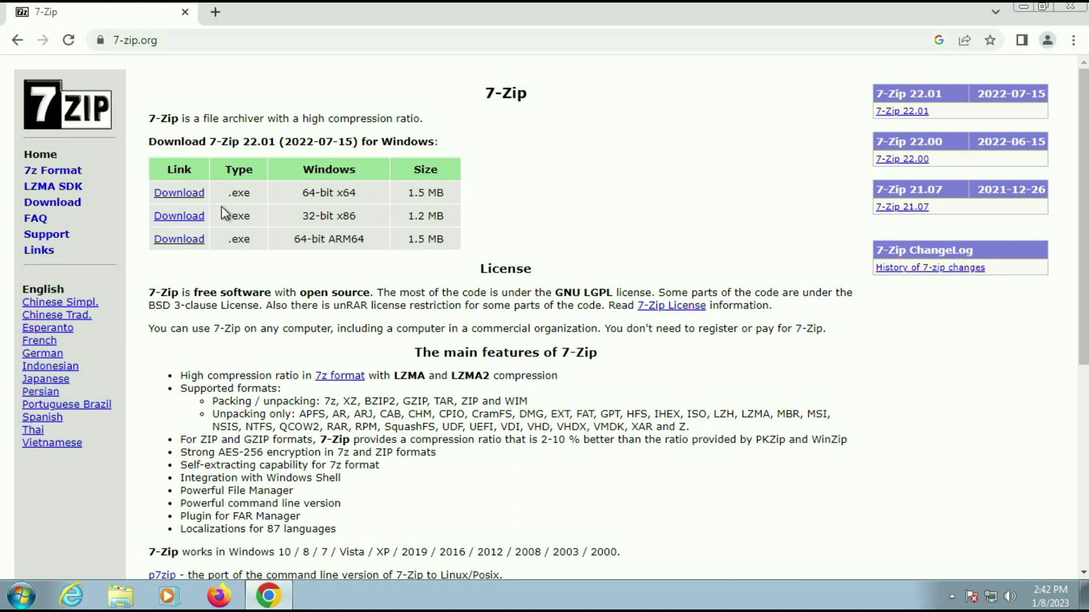
# Download the 64-bit x64 Windows installer of 7-Zip 22.01 and minimize the browser.
pyautogui.moveTo(305, 193); pyautogui.dragTo(347, 193)
pyautogui.moveTo(294, 215); pyautogui.dragTo(345, 216)
pyautogui.click(351, 215)
pyautogui.click(183, 196)
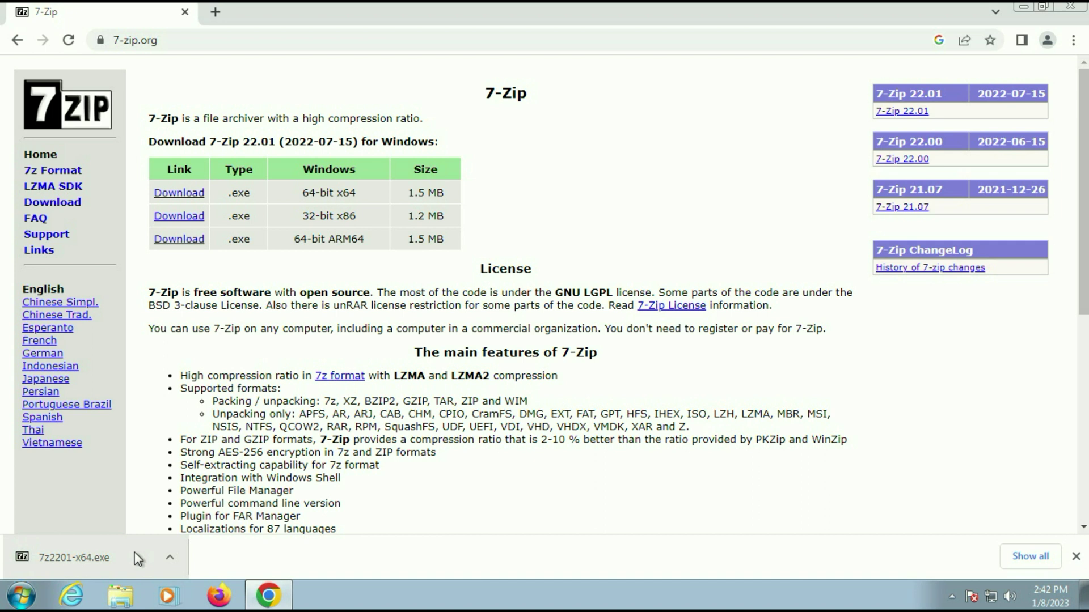
pyautogui.click(1029, 9)
pyautogui.moveTo(352, 260); pyautogui.dragTo(482, 304)
pyautogui.click(652, 261)
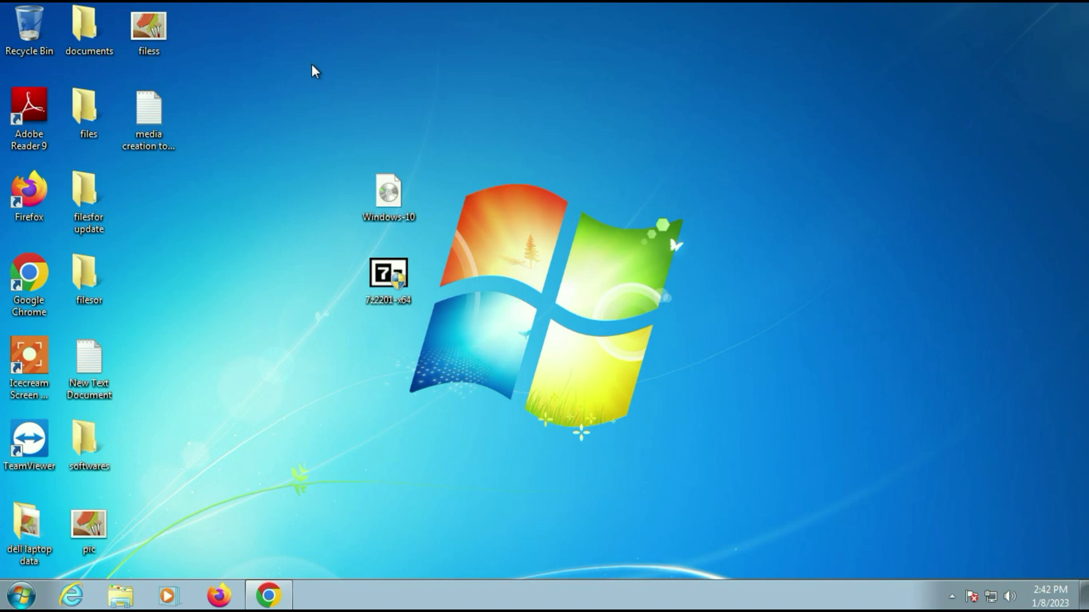
pyautogui.moveTo(257, 27); pyautogui.dragTo(84, 561)
pyautogui.click(262, 409)
# Examine the computer's drives and the contents of volumes D: and E: in Windows Explorer, and close the window.
pyautogui.click(120, 596)
pyautogui.click(309, 358)
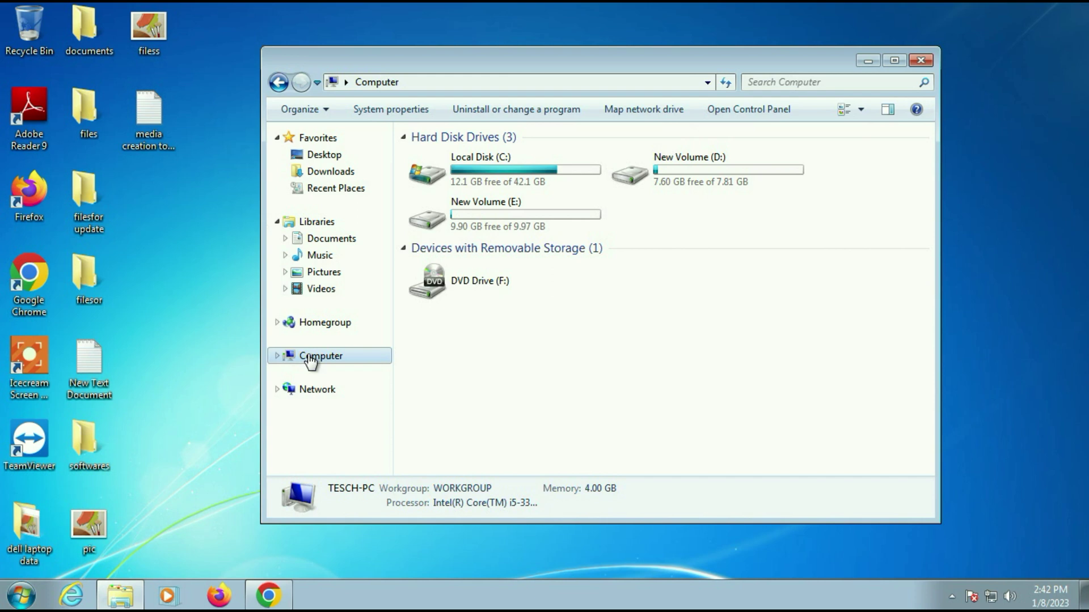
pyautogui.click(895, 60)
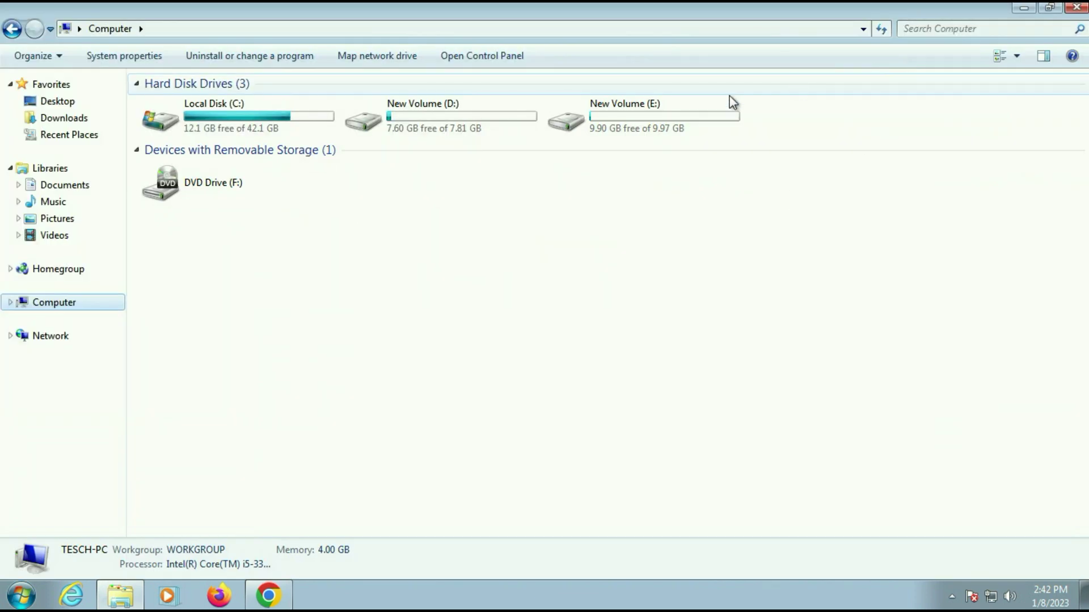
pyautogui.doubleClick(460, 121)
pyautogui.click(12, 29)
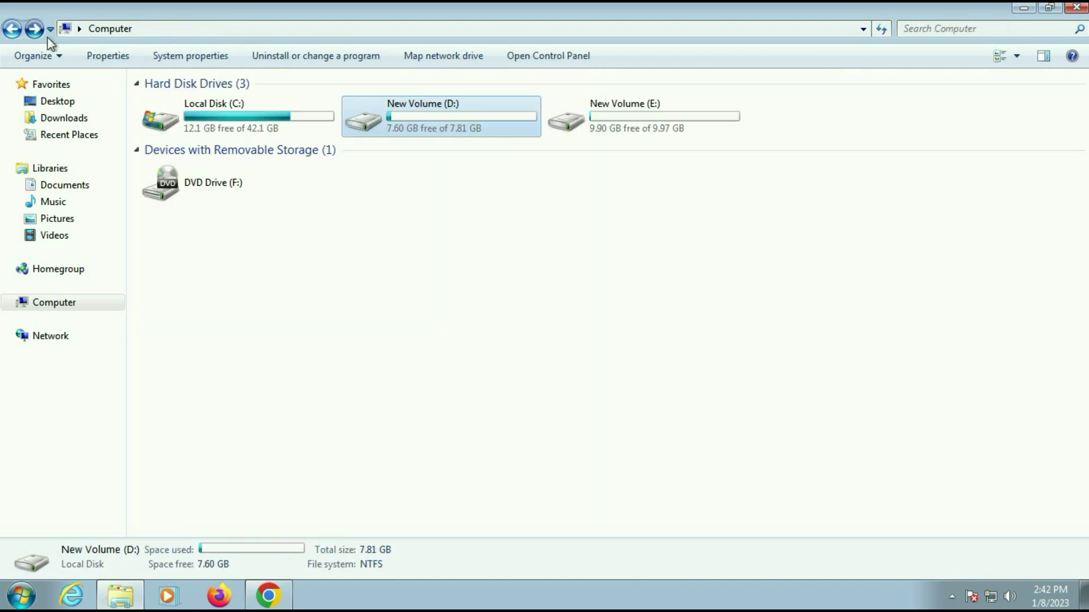
pyautogui.click(644, 115)
pyautogui.doubleClick(644, 114)
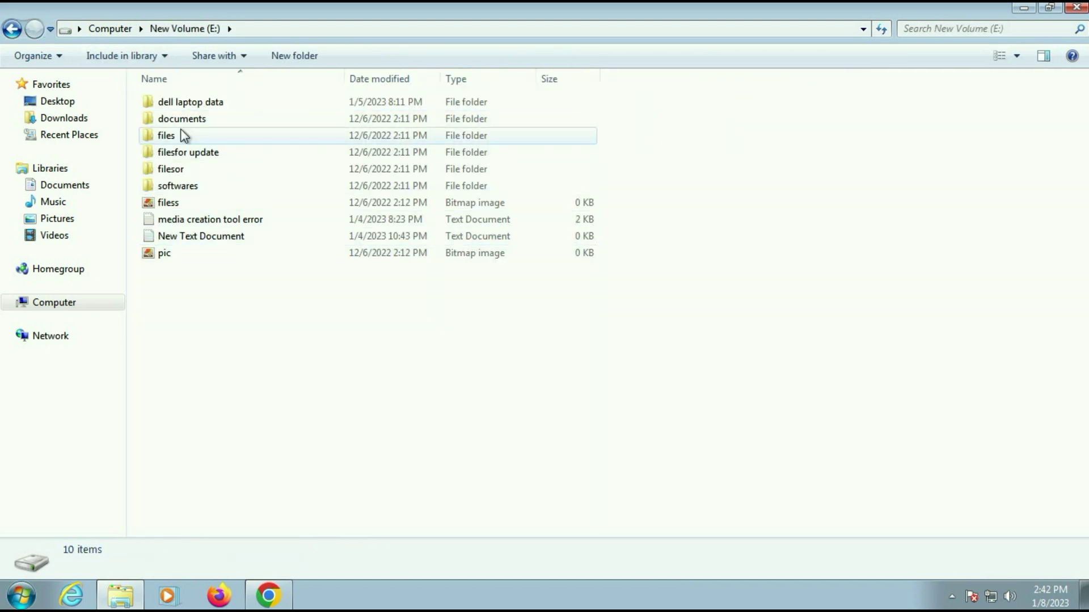
pyautogui.click(12, 29)
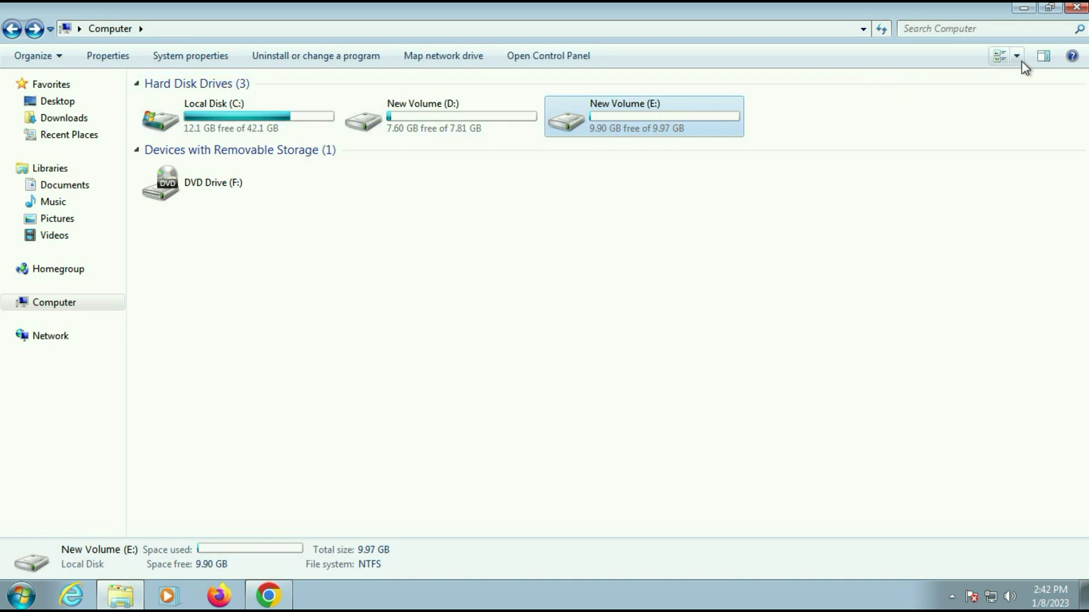
pyautogui.click(1077, 8)
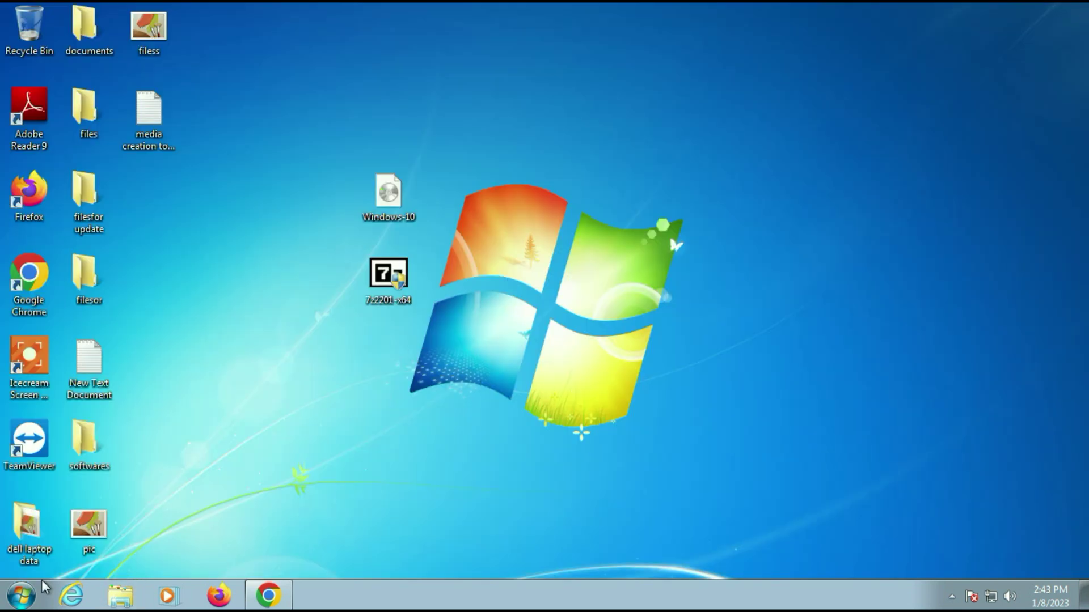
# Review the list of installed programs in the Control Panel's Programs and Features, and close it.
pyautogui.click(22, 596)
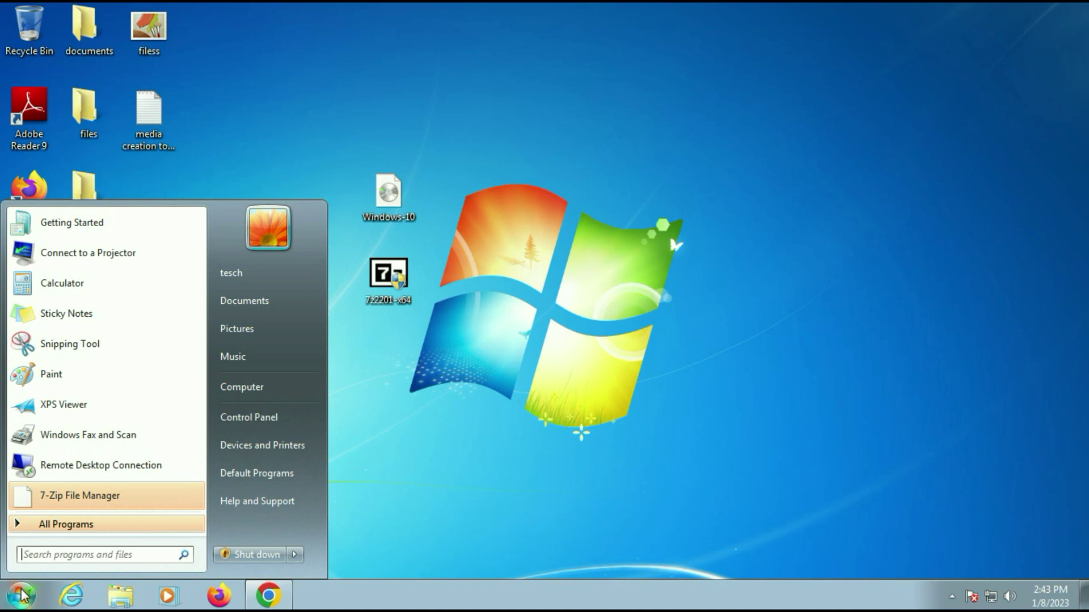
pyautogui.click(289, 417)
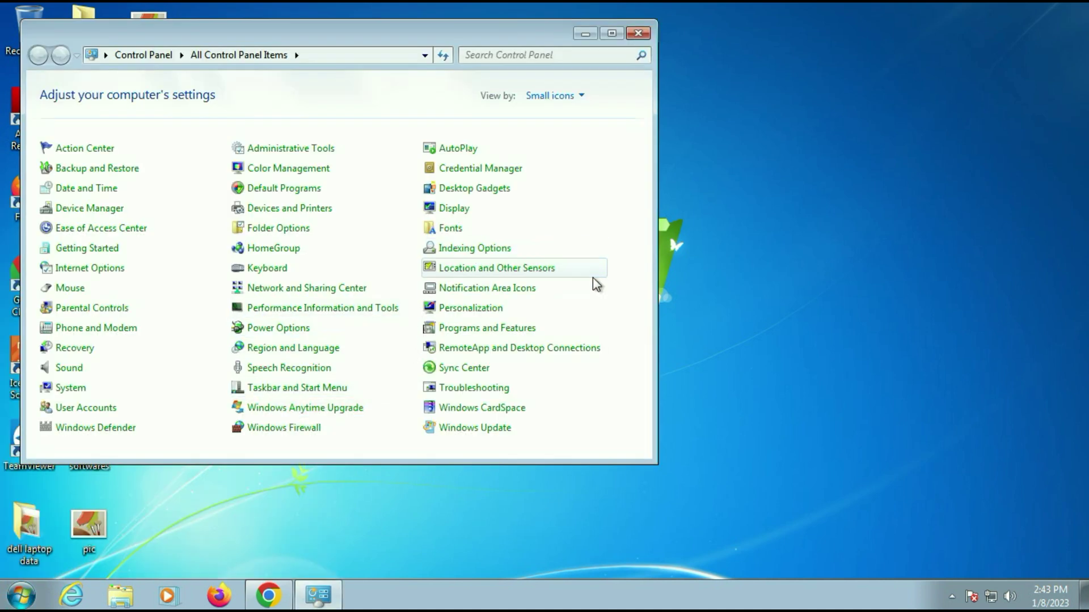
pyautogui.click(465, 329)
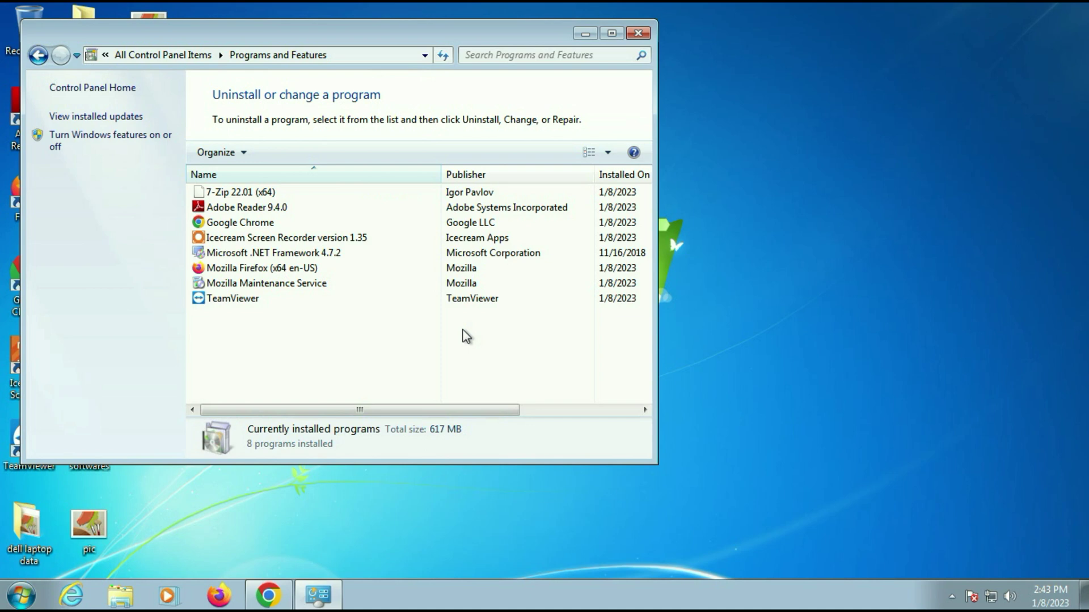
pyautogui.click(612, 34)
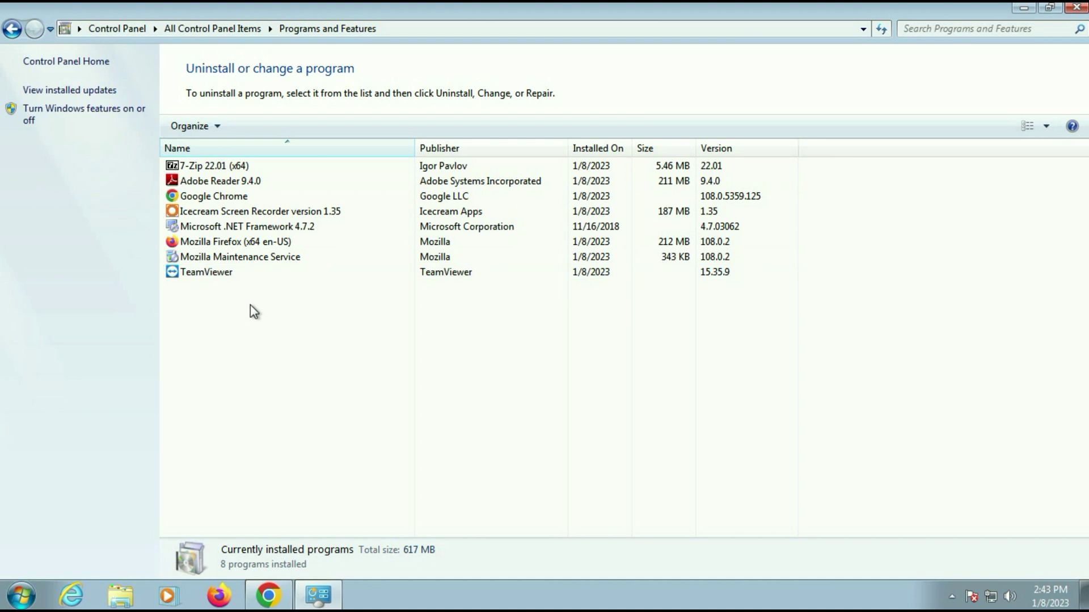
pyautogui.click(1077, 8)
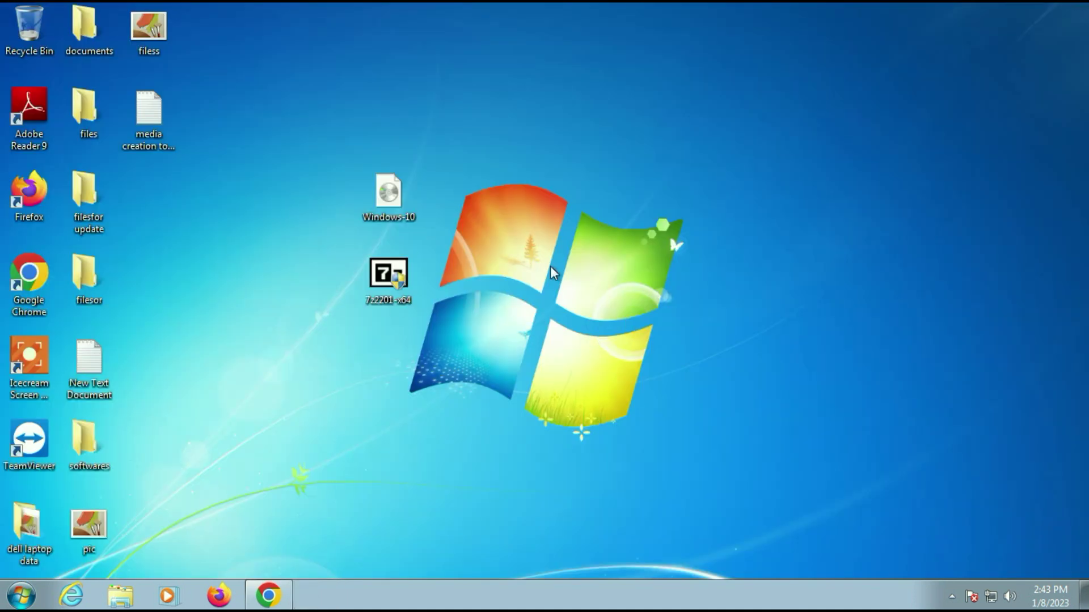
# View the computer's system properties to check its Windows edition and hardware, and close the open windows.
pyautogui.click(126, 599)
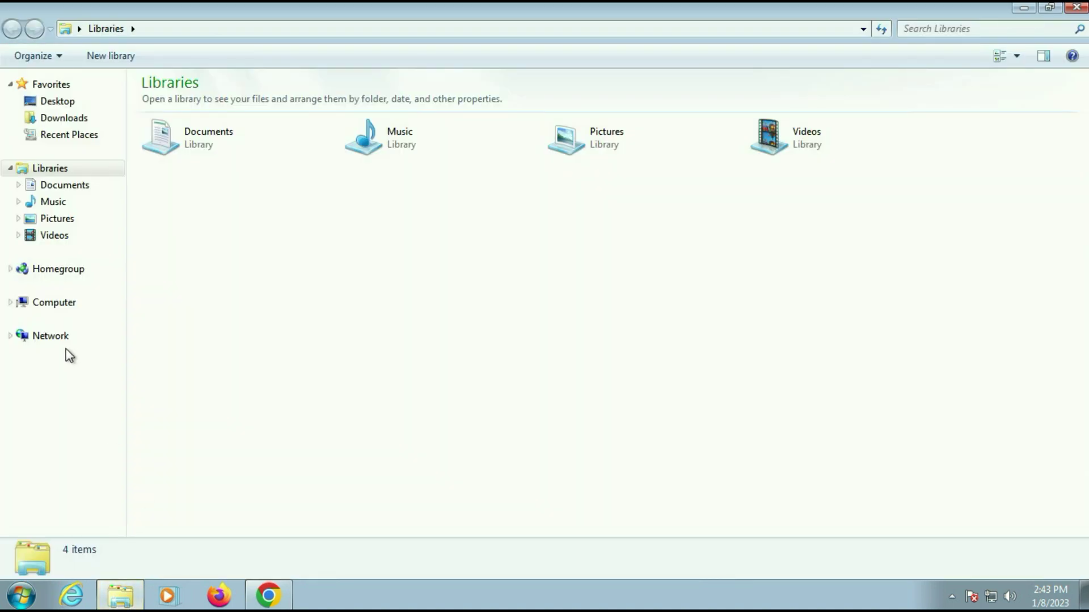
pyautogui.click(68, 304)
pyautogui.rightClick(505, 290)
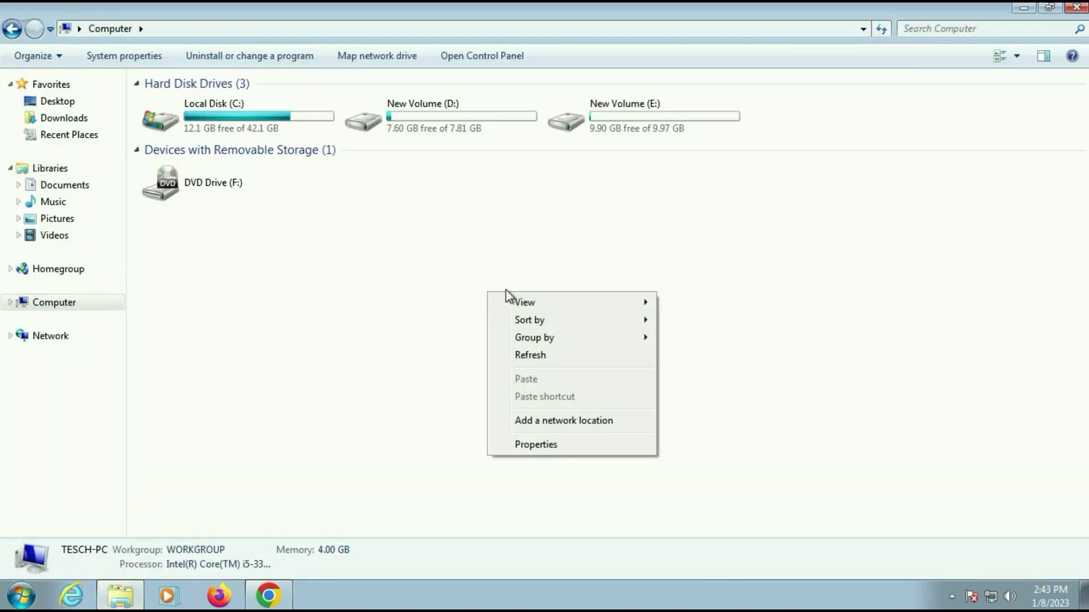
pyautogui.click(559, 448)
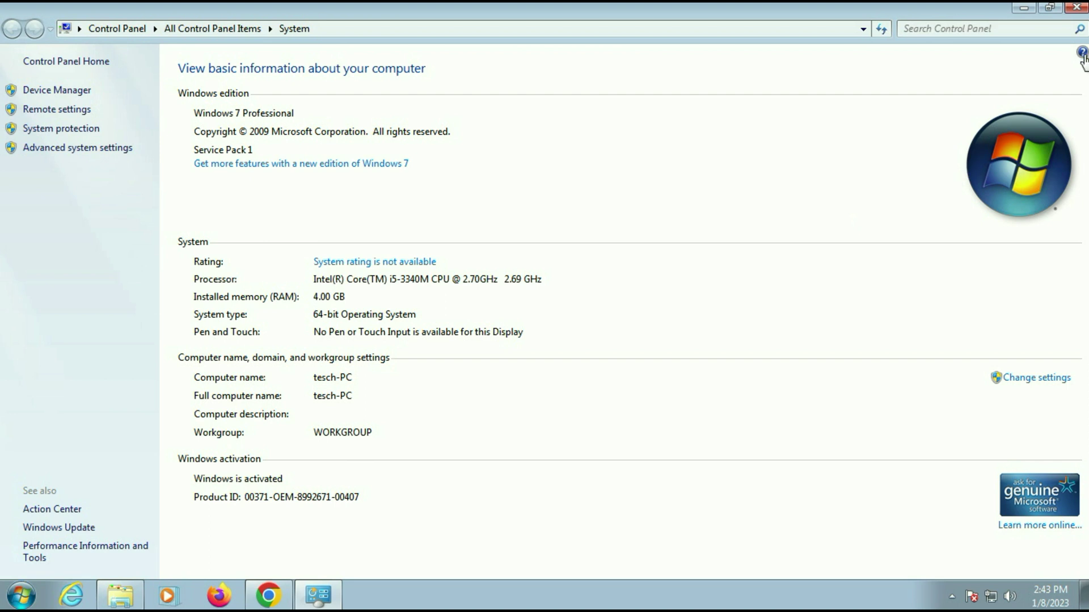
pyautogui.click(1076, 7)
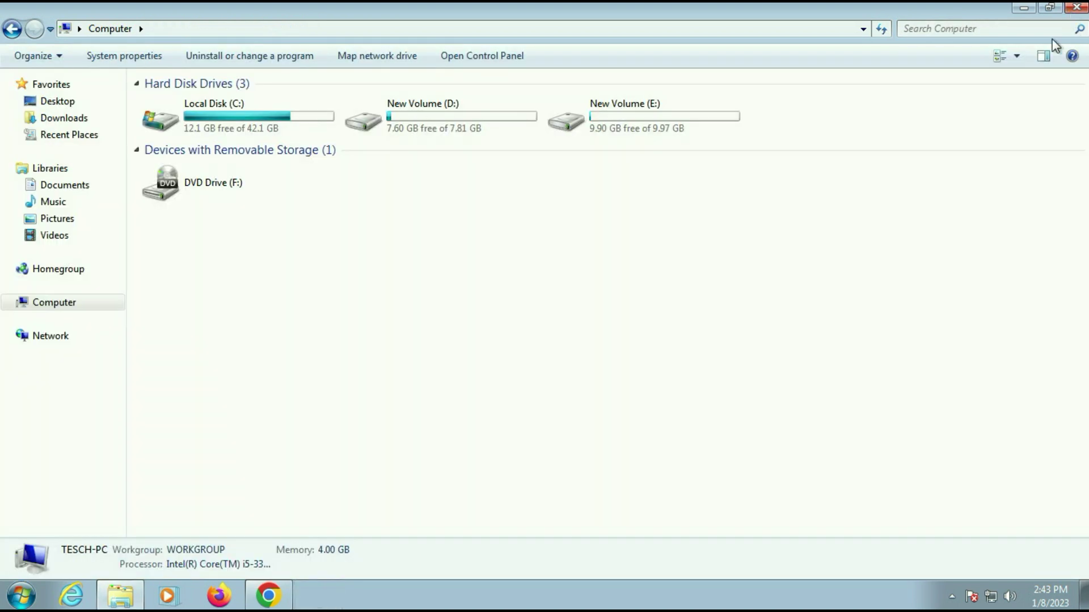
pyautogui.click(1076, 7)
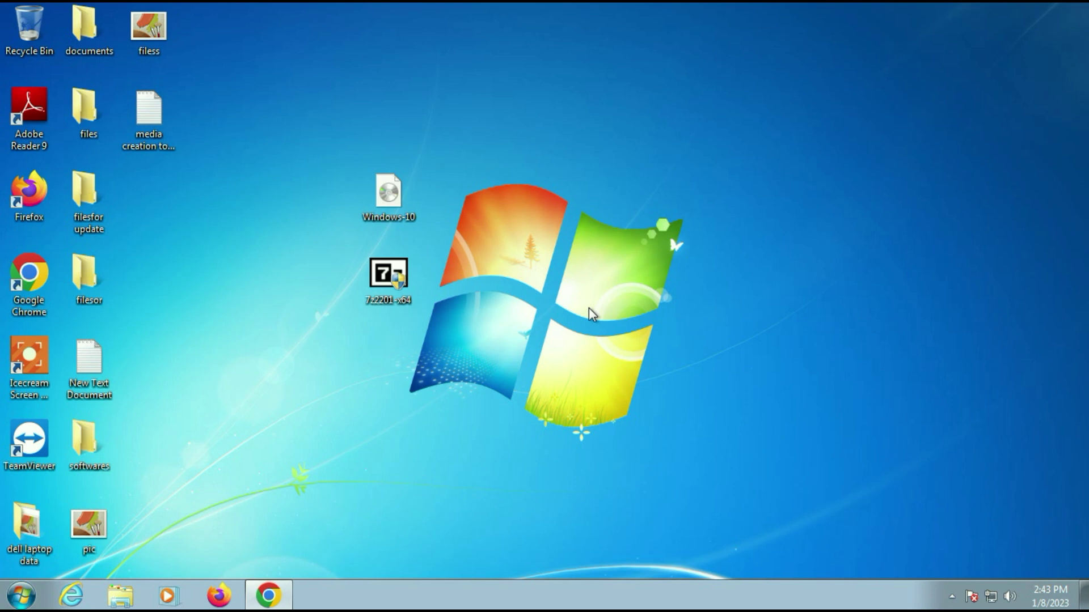
# Extract the Windows-10 ISO file on the desktop with 7-Zip into a folder named Windows-10.
pyautogui.rightClick(394, 199)
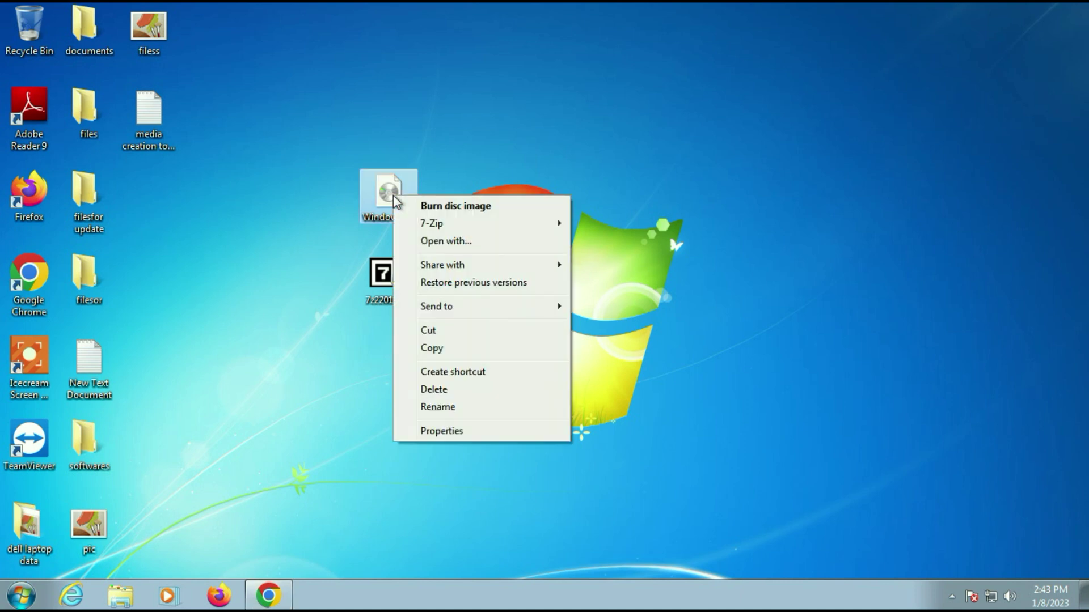
pyautogui.moveTo(440, 227)
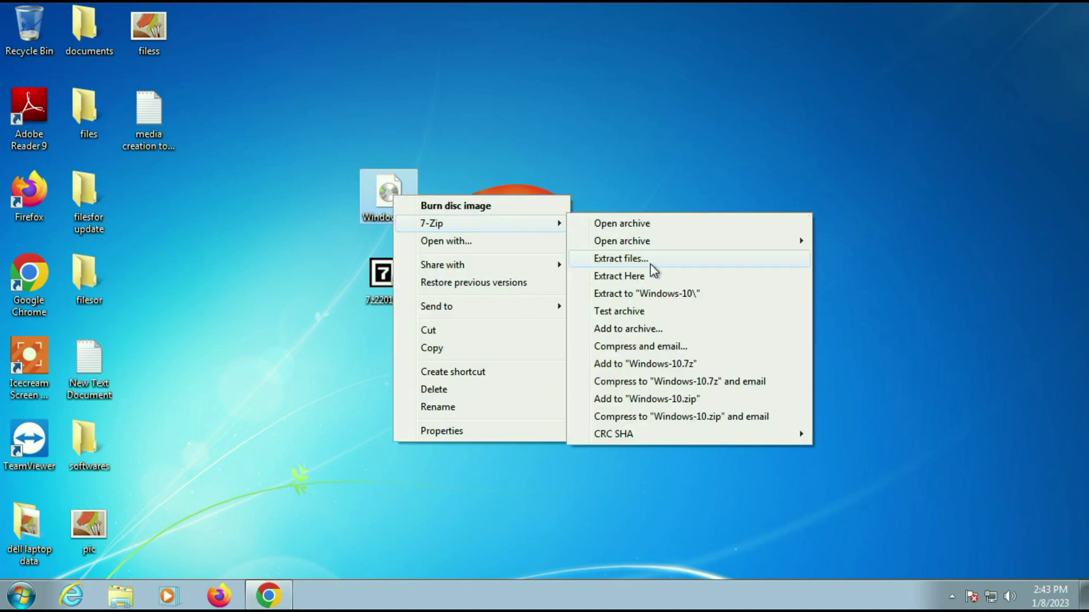
pyautogui.click(656, 295)
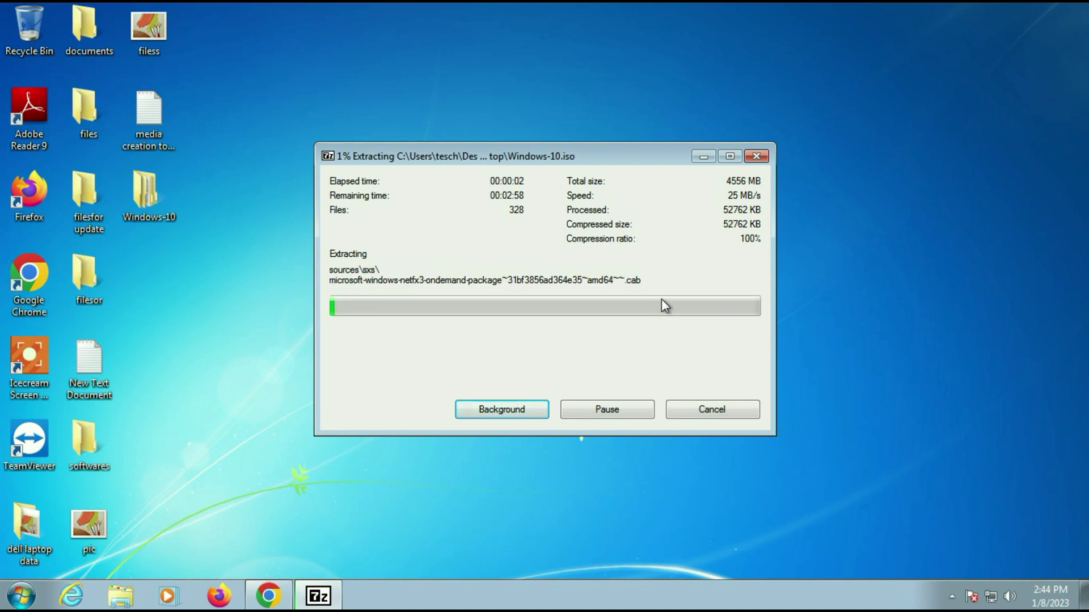
pyautogui.moveTo(439, 158); pyautogui.dragTo(618, 117)
# Move the extracted Windows-10 folder to a free area near the ISO file on the desktop and open it.
pyautogui.click(152, 205)
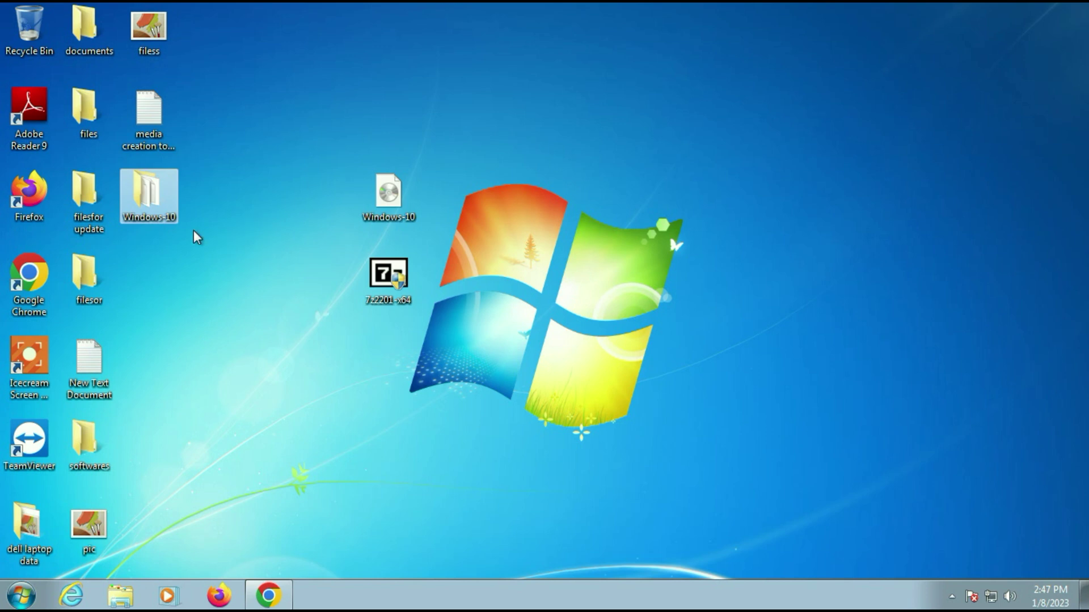
pyautogui.moveTo(151, 211); pyautogui.dragTo(517, 126)
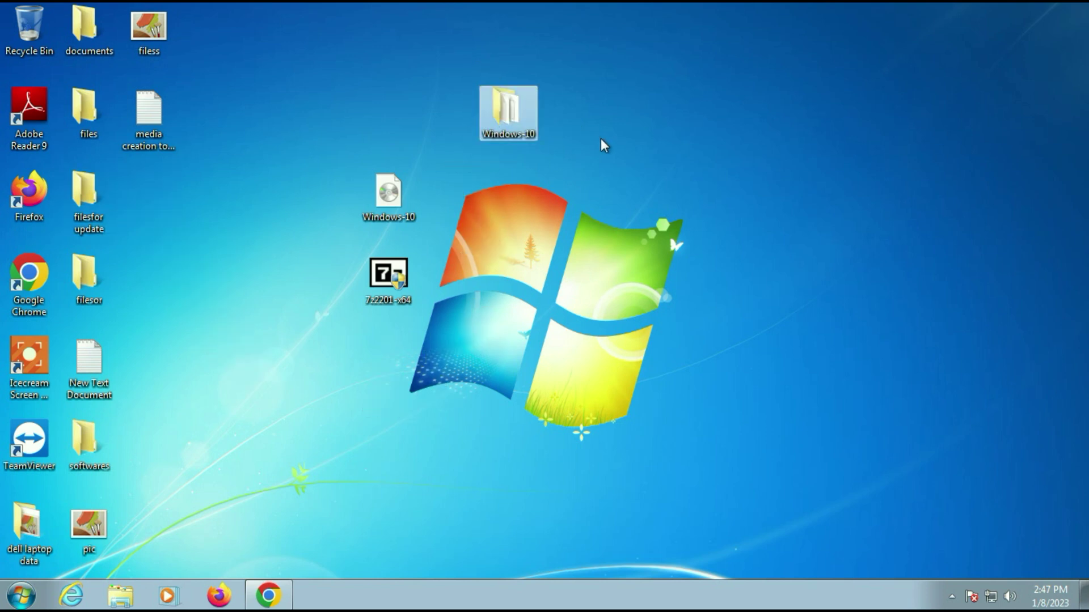
pyautogui.doubleClick(514, 116)
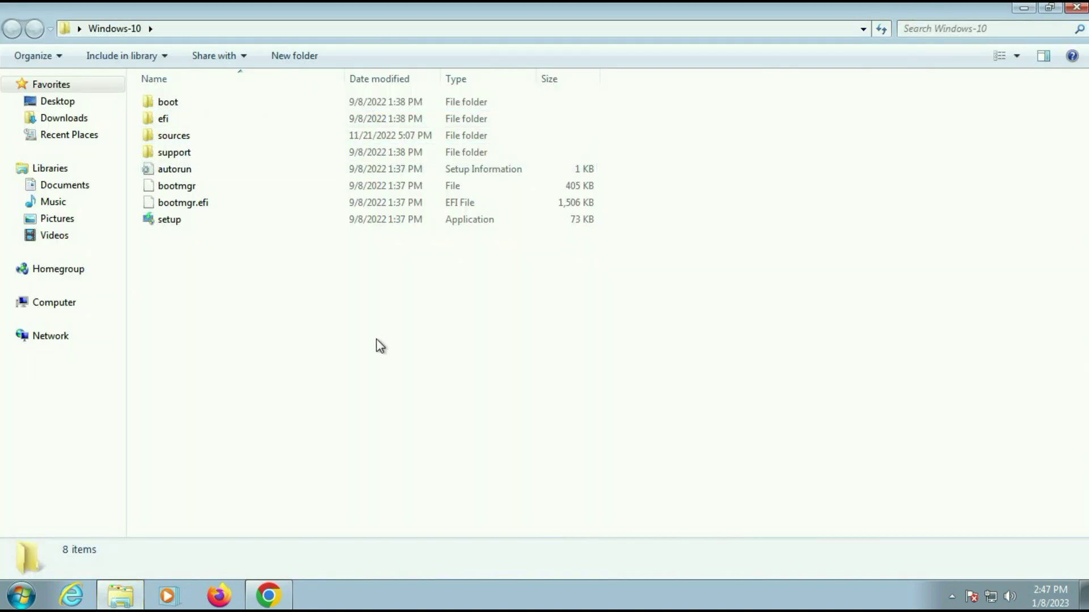
# Run the setup application in the Windows-10 folder as administrator and allow it to make changes.
pyautogui.rightClick(179, 228)
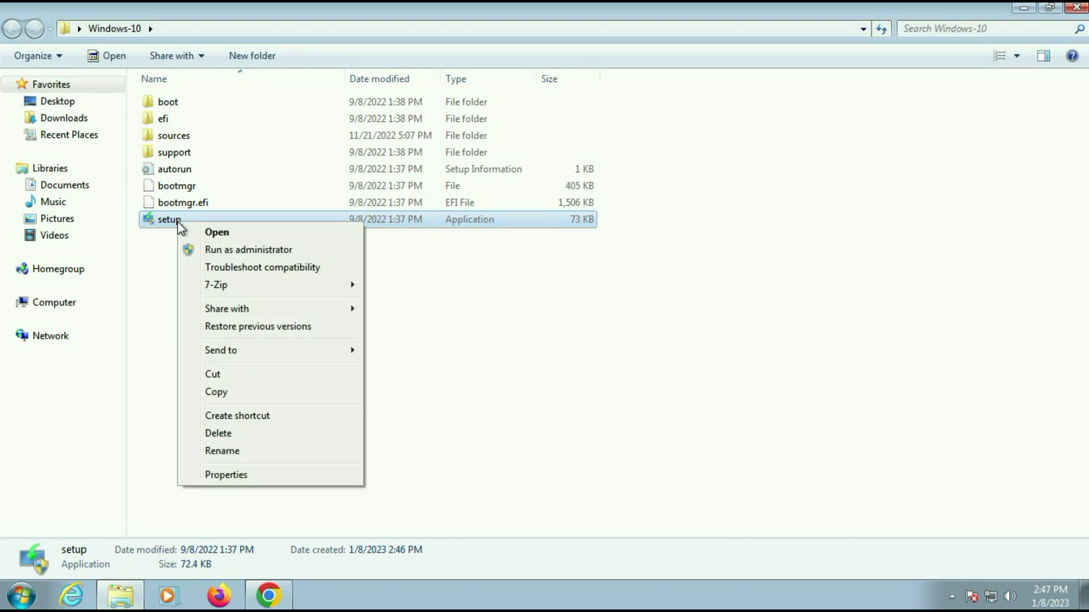
pyautogui.click(242, 254)
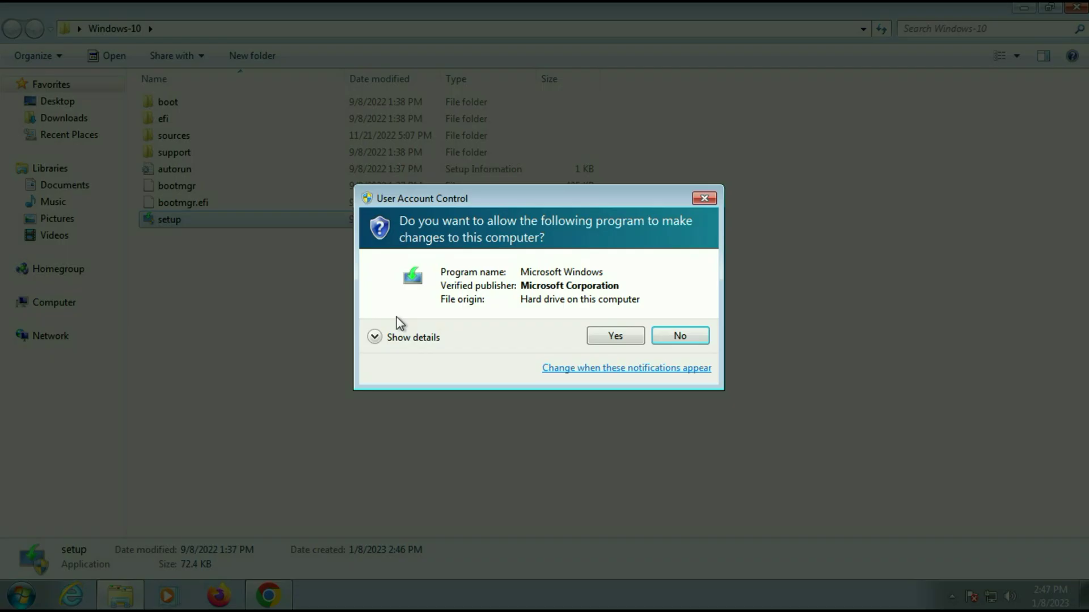
pyautogui.click(624, 339)
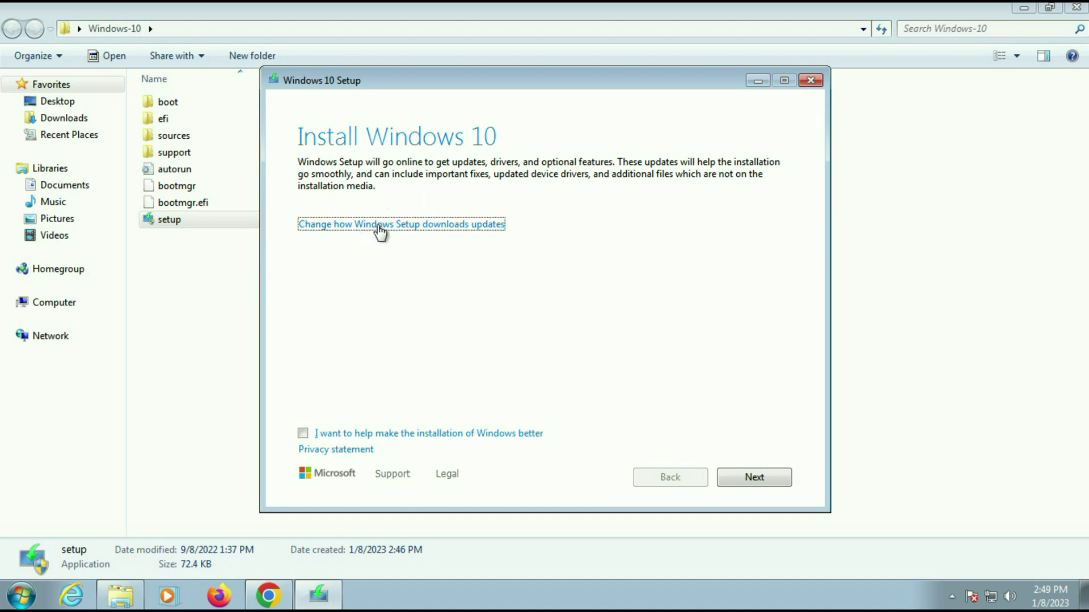
# Choose Not right now for downloading updates, drivers and optional features in Windows 10 Setup, and accept the license terms.
pyautogui.click(470, 227)
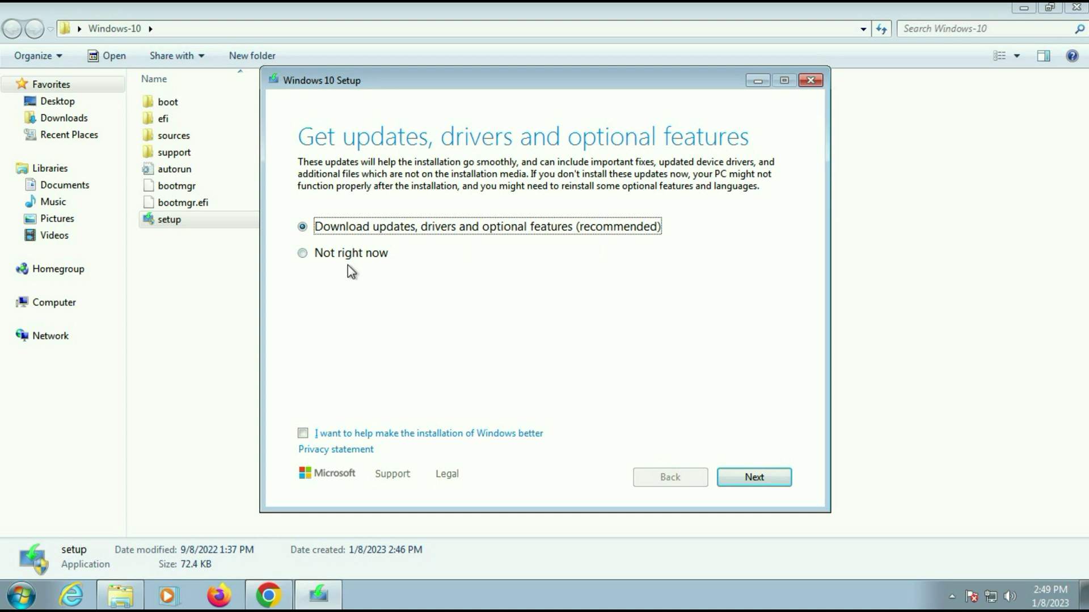
pyautogui.click(309, 256)
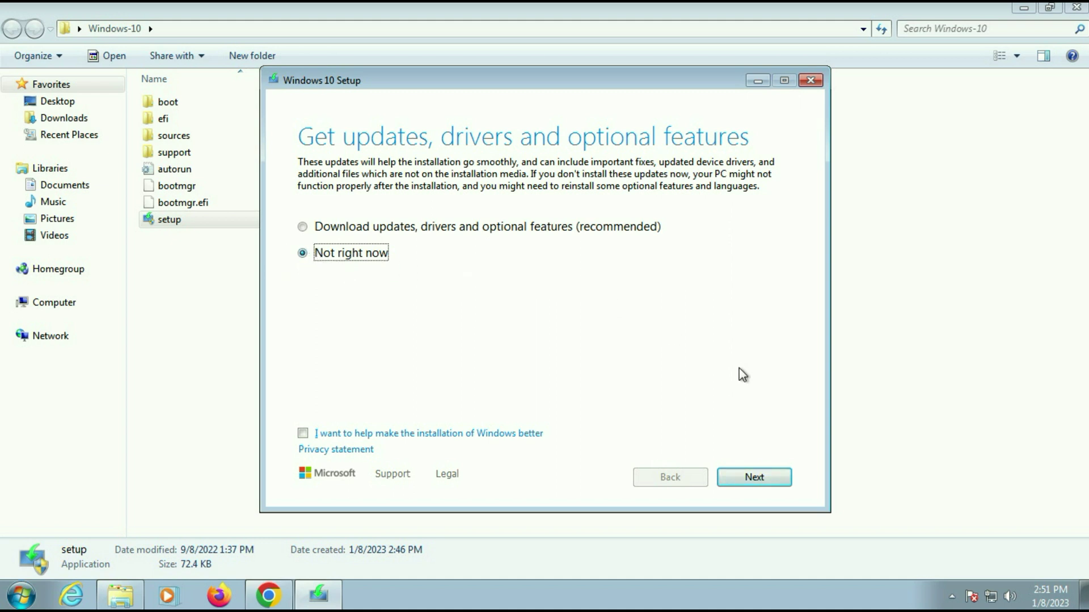
pyautogui.click(777, 476)
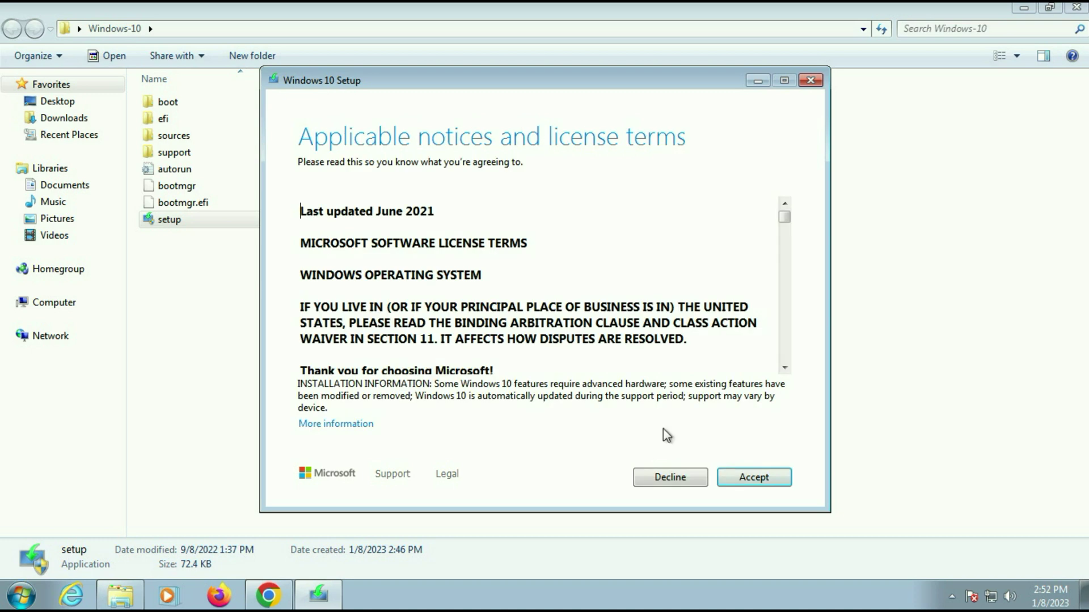
pyautogui.click(768, 486)
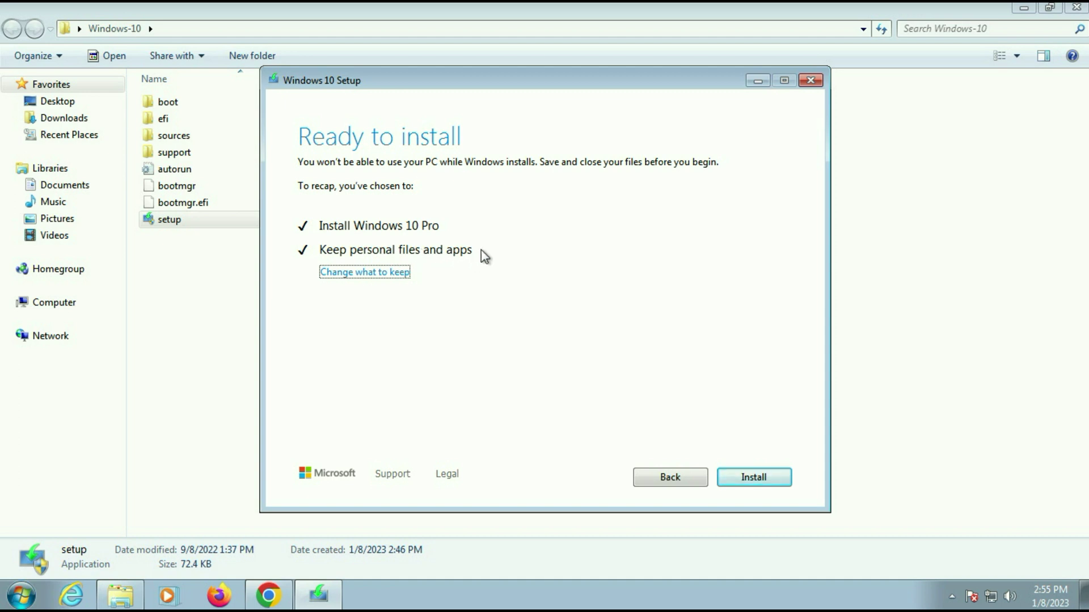
# Install Windows 10 Pro with the Keep personal files and apps option, and accept the default privacy settings for the device.
pyautogui.click(372, 275)
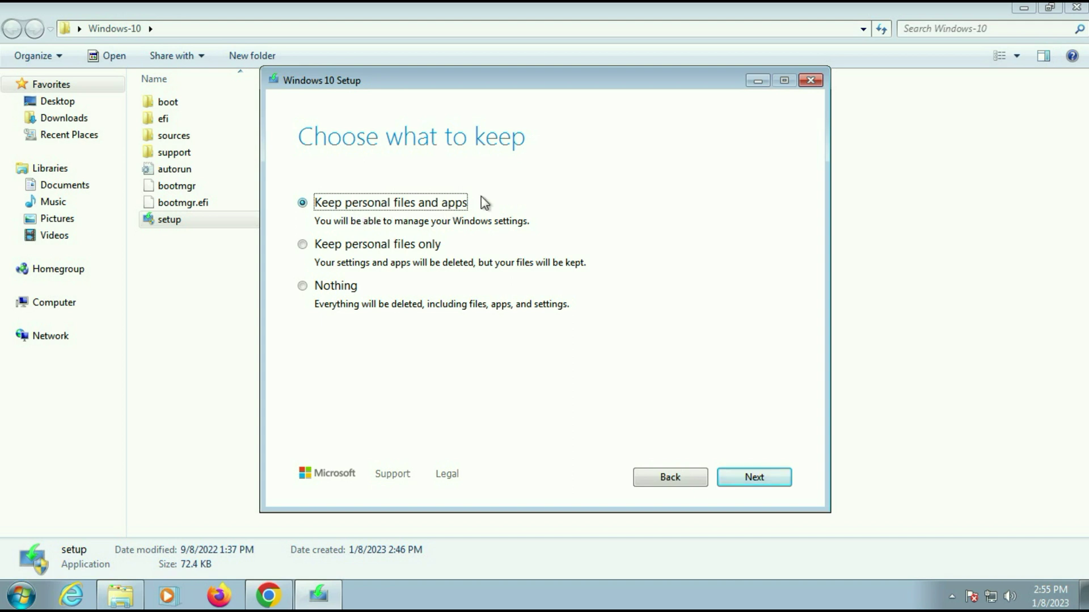
pyautogui.click(754, 478)
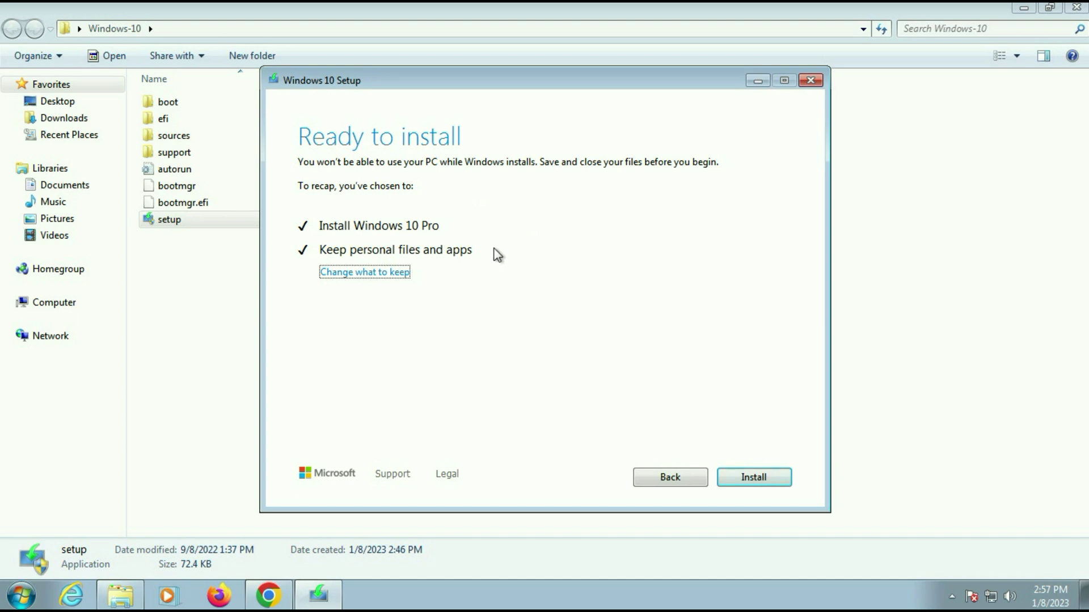
pyautogui.click(785, 481)
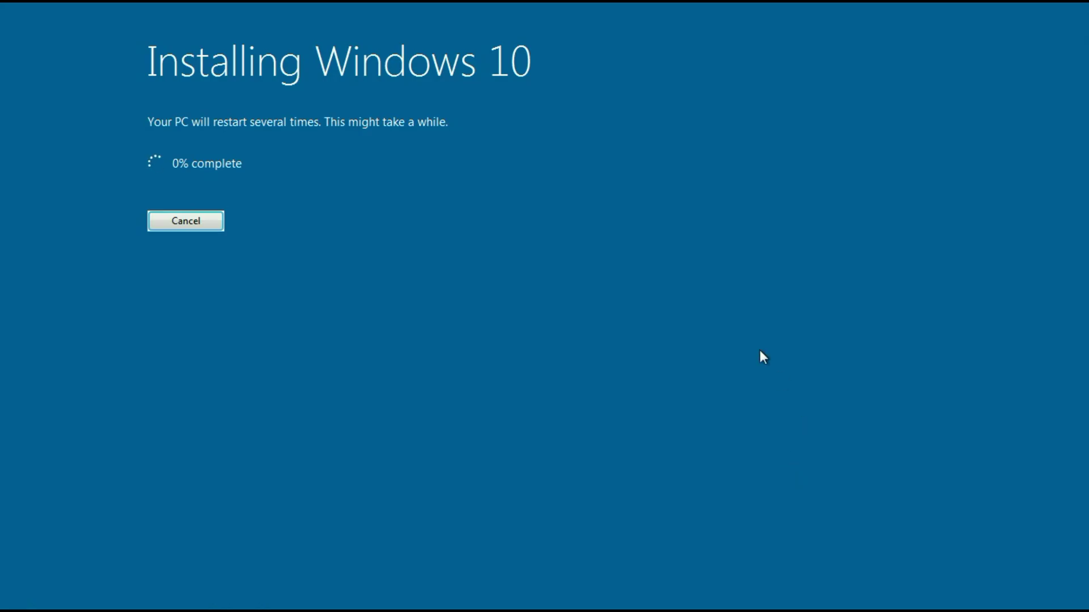
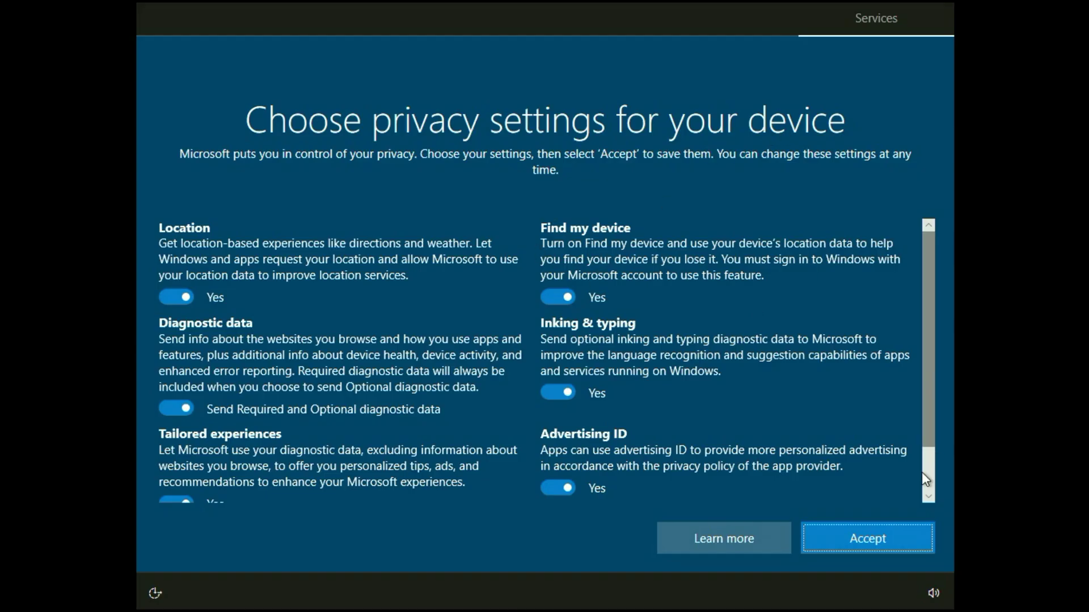
pyautogui.click(859, 537)
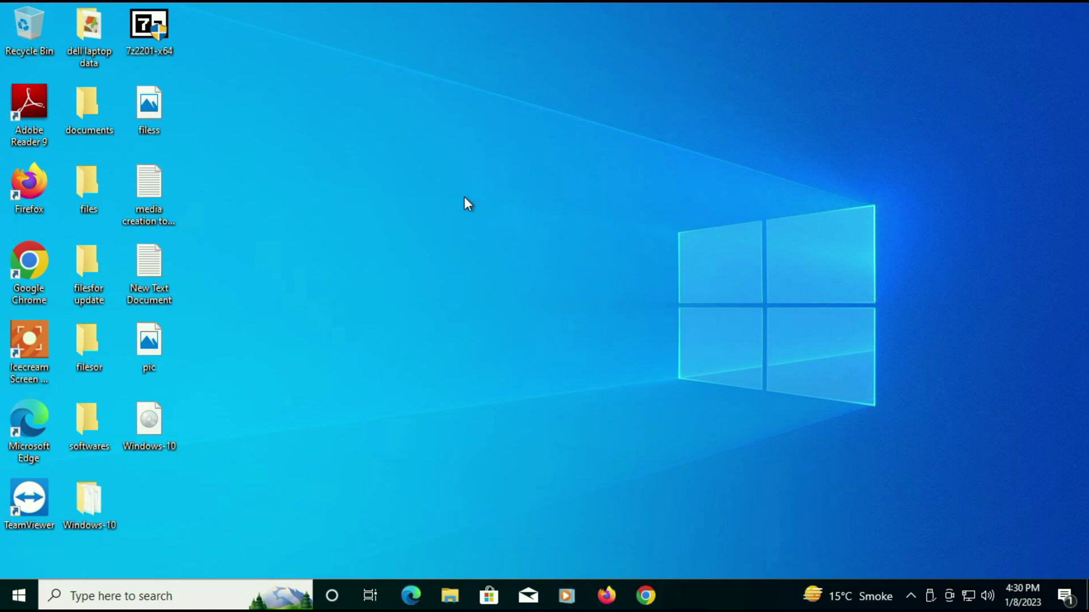
# View the system properties of This PC to check the Windows edition and activation status, and close the System window.
pyautogui.click(450, 595)
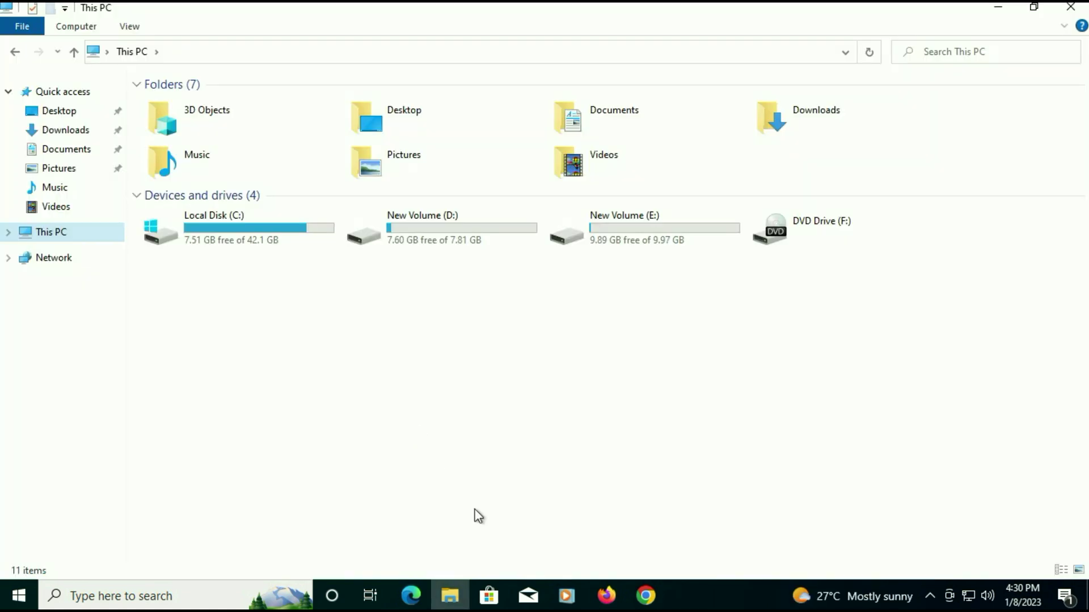
pyautogui.rightClick(423, 355)
pyautogui.click(486, 507)
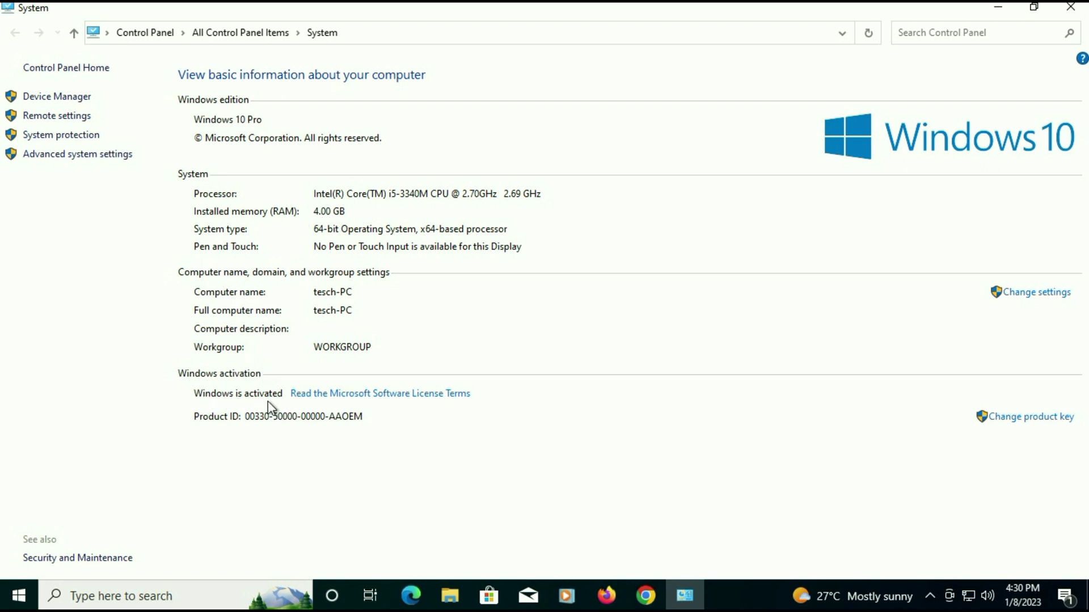
pyautogui.click(1078, 17)
# Check the files on New Volume (E:) and New Volume (D:), and check the files and folders on the desktop.
pyautogui.click(639, 240)
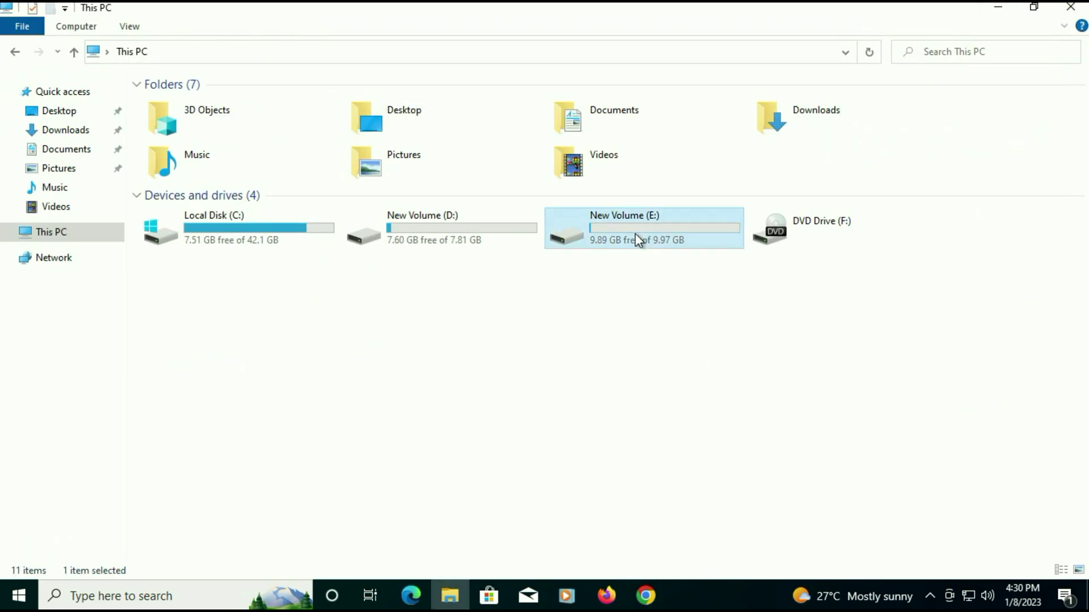
pyautogui.doubleClick(639, 240)
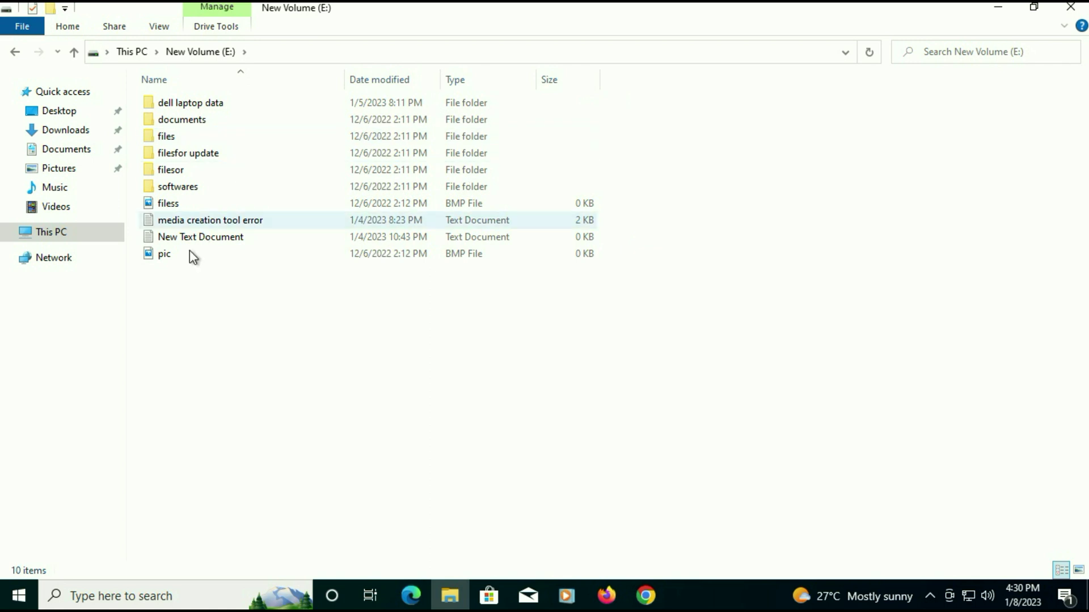
pyautogui.click(79, 50)
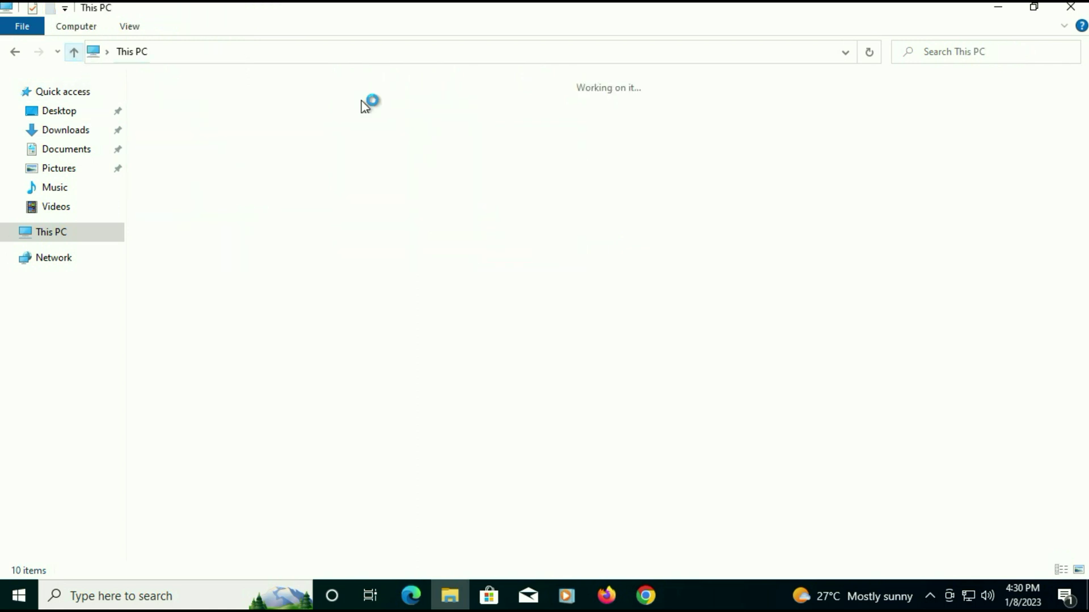
pyautogui.click(445, 227)
pyautogui.doubleClick(448, 230)
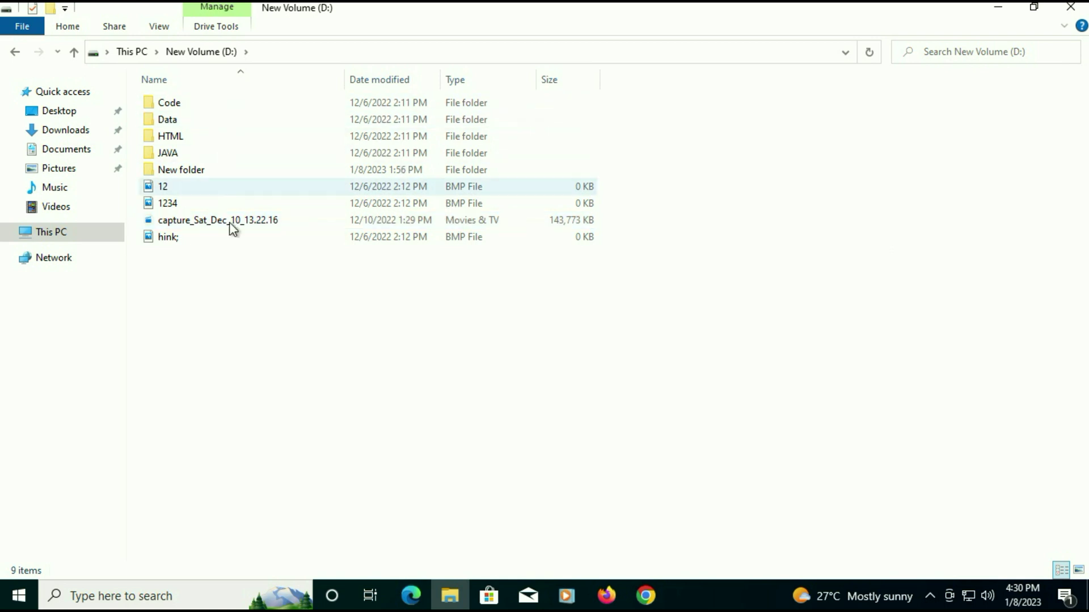
pyautogui.click(73, 52)
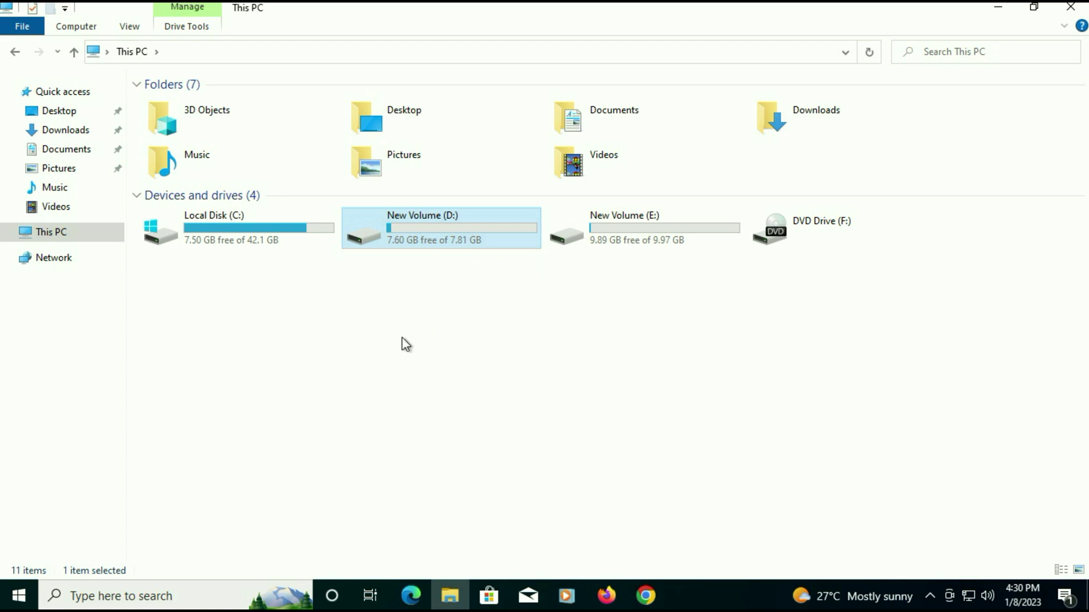
pyautogui.click(1000, 11)
pyautogui.moveTo(305, 62); pyautogui.dragTo(83, 542)
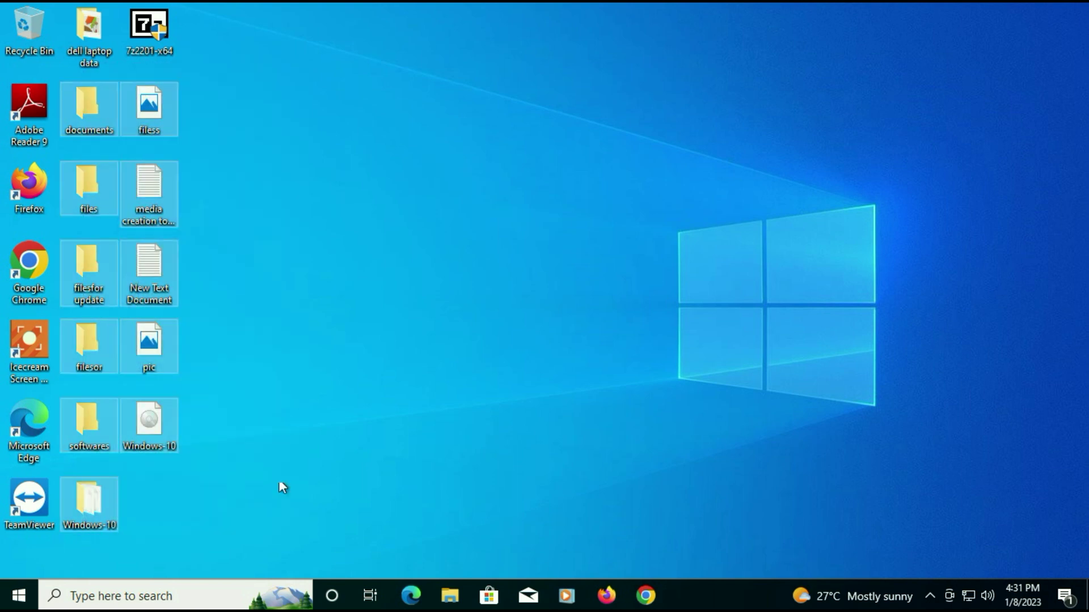
pyautogui.click(484, 328)
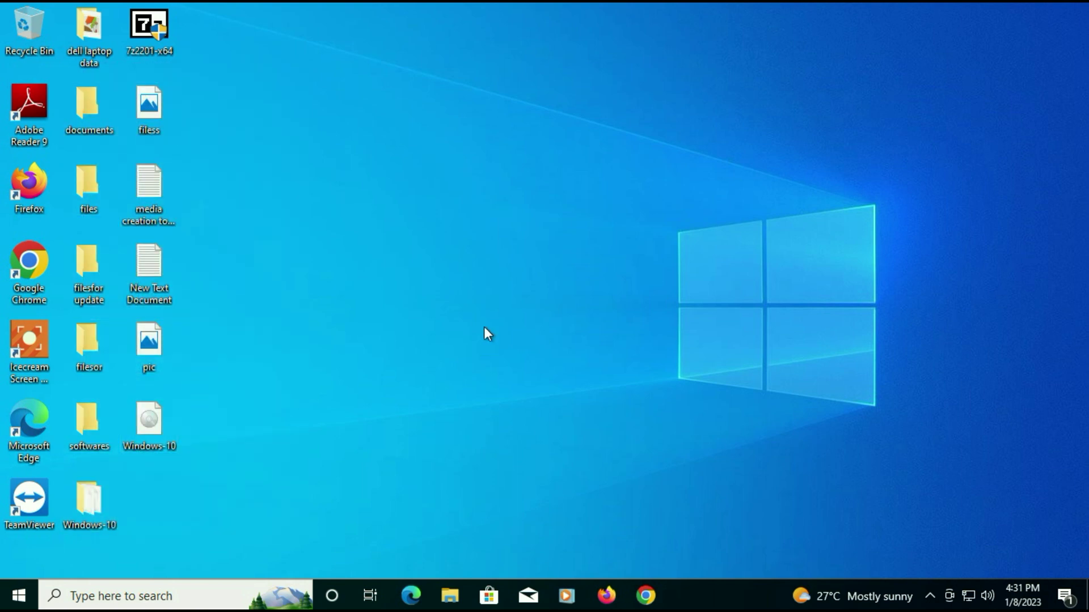
# Find Control Panel and view the installed programs in Programs and Features, and minimize the window.
pyautogui.click(19, 596)
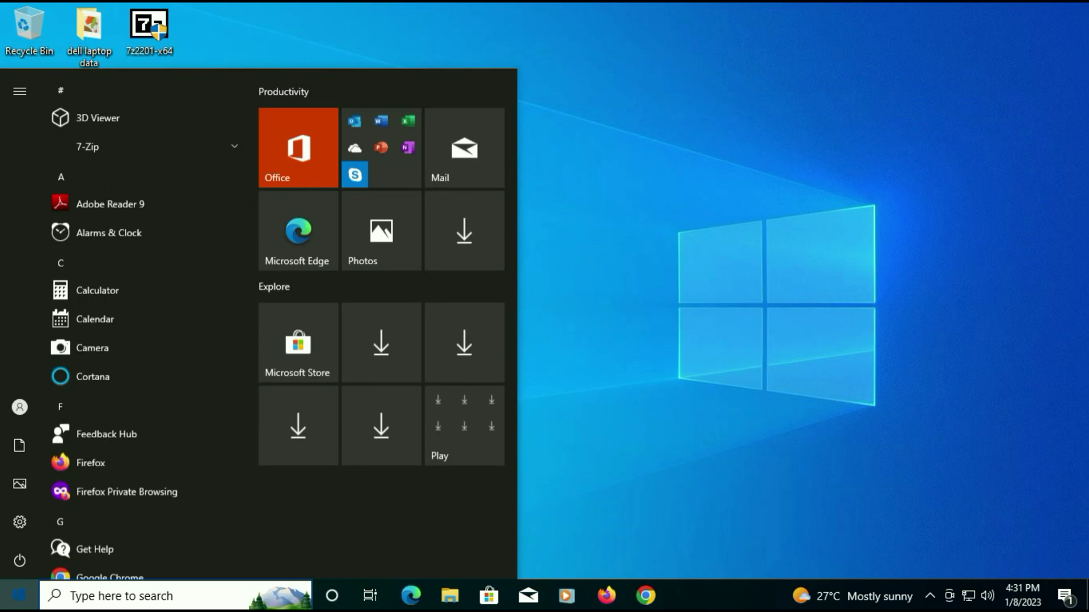
pyautogui.write('contr')
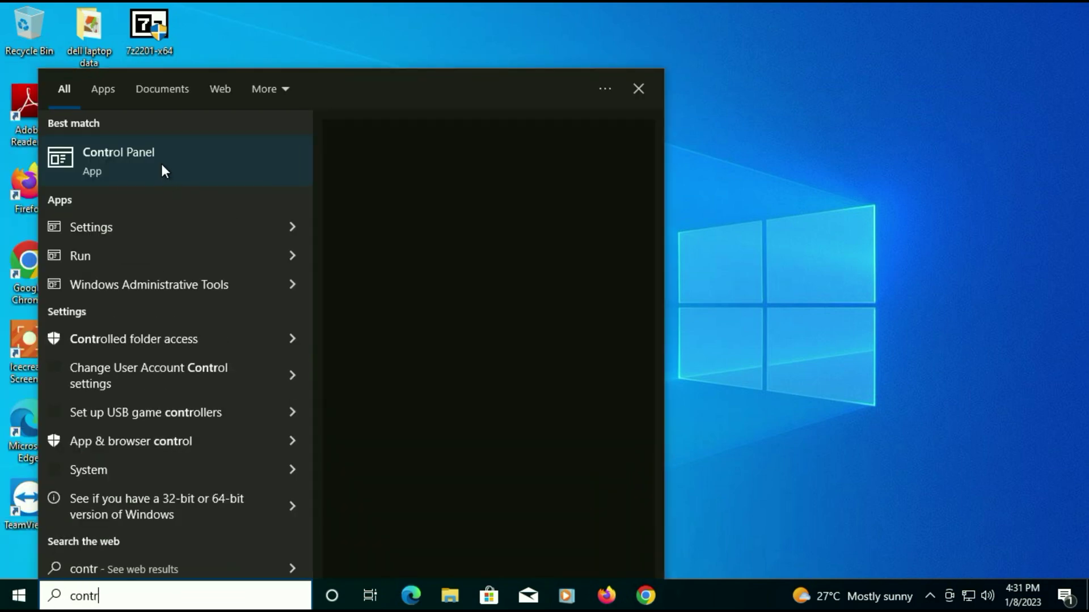
pyautogui.click(161, 169)
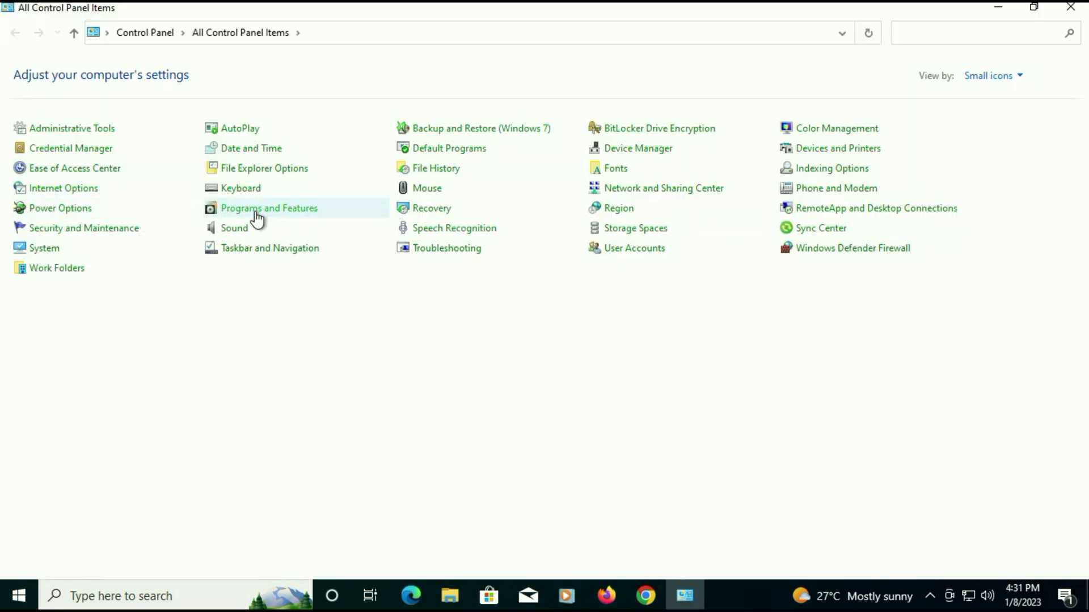
pyautogui.click(255, 211)
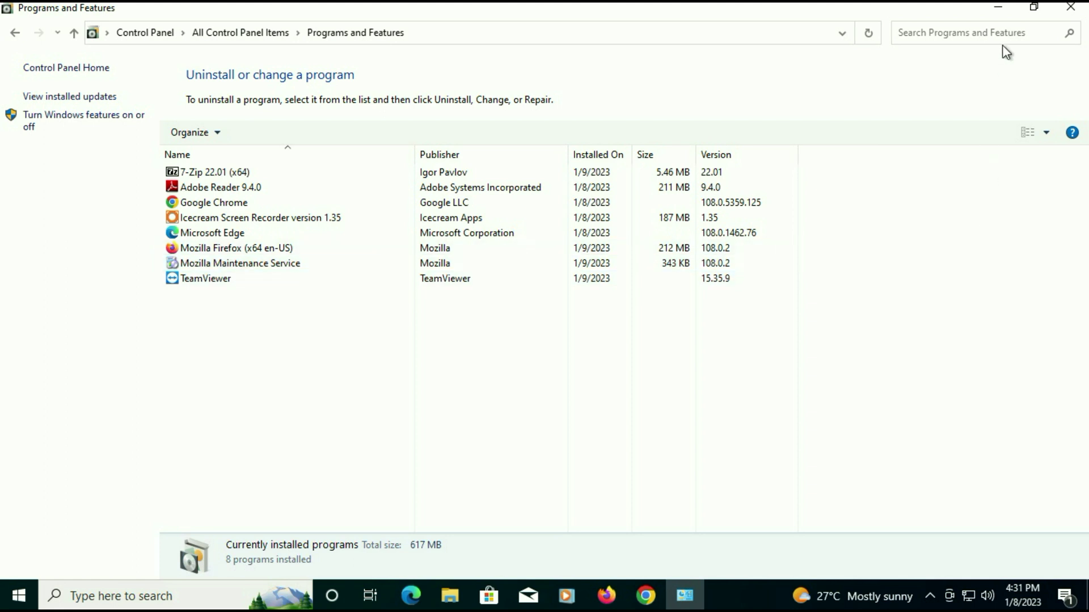
pyautogui.click(998, 9)
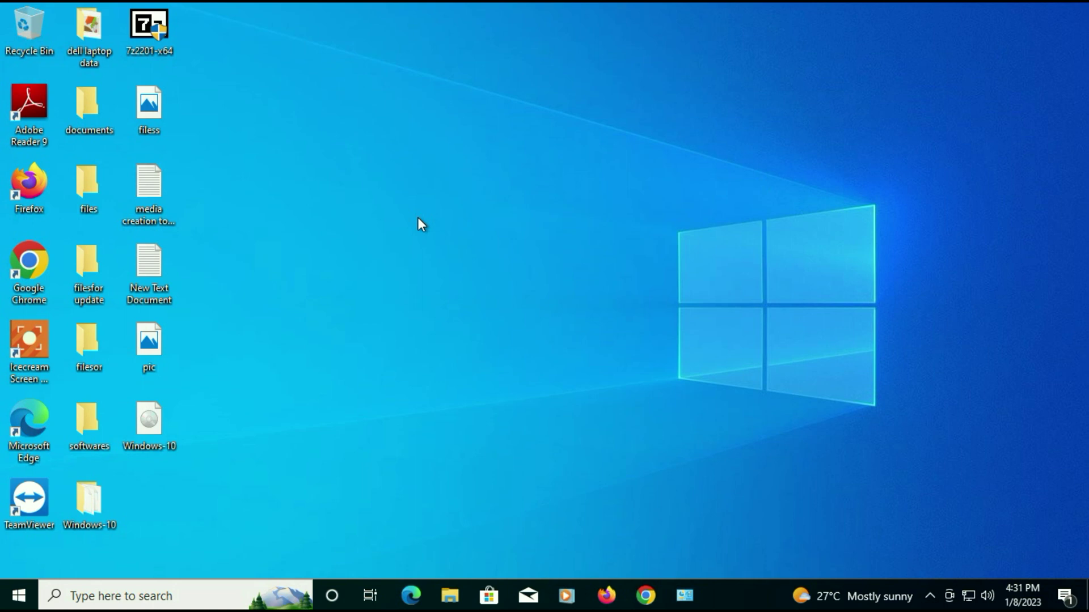